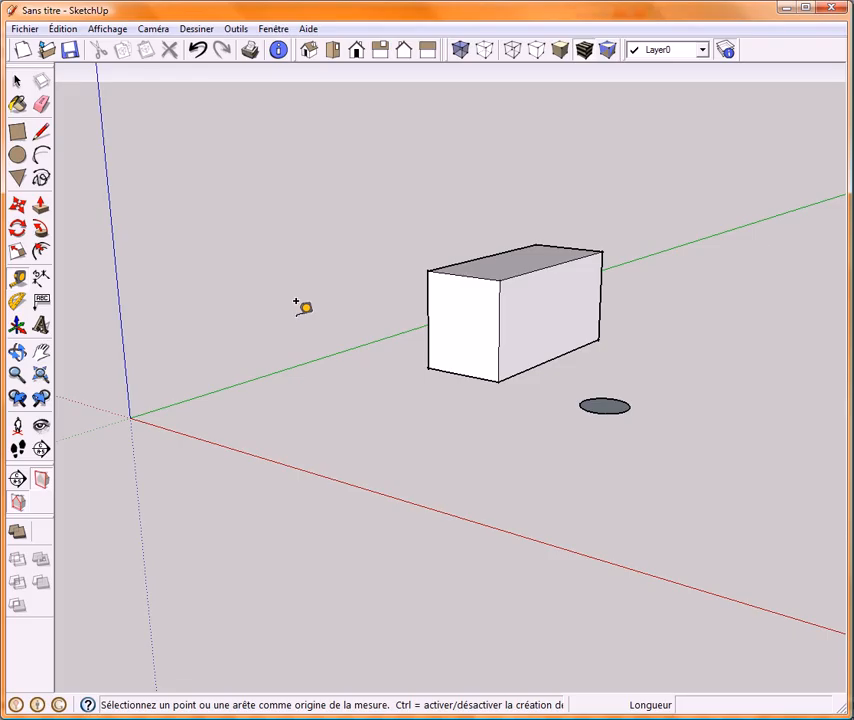
# Place two guides parallel to the box's lower long edge, one about 68 cm outward and one about 150 cm above it
pyautogui.click(517, 361)
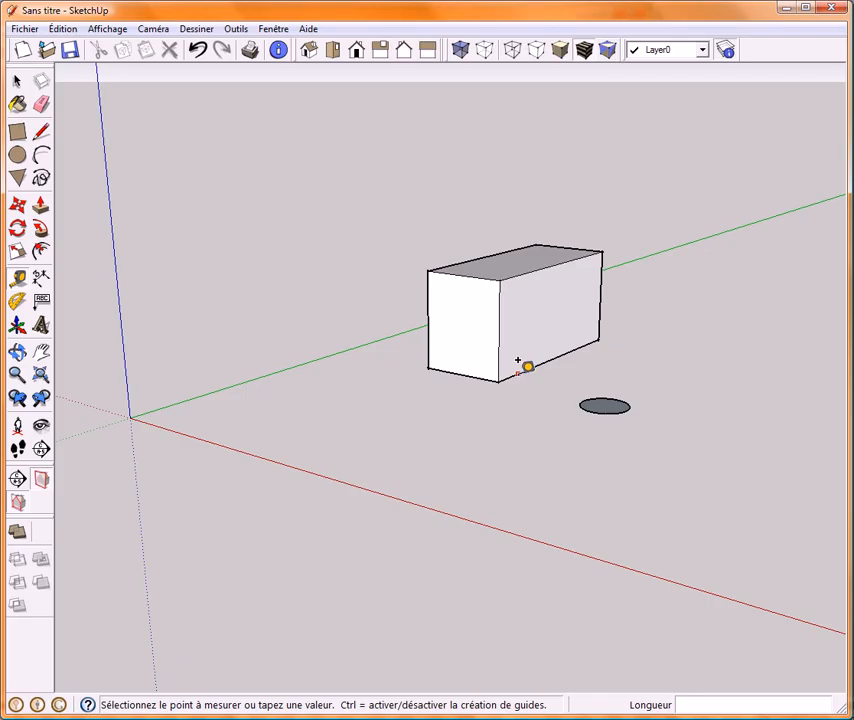
pyautogui.click(575, 376)
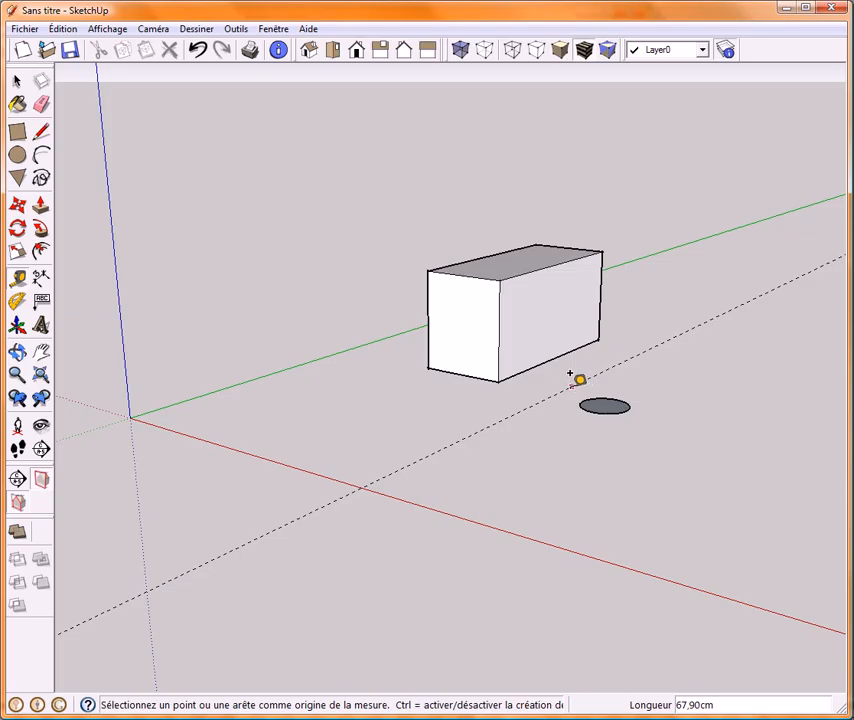
pyautogui.moveTo(325, 450); pyautogui.dragTo(381, 396, button='middle')
pyautogui.click(514, 364)
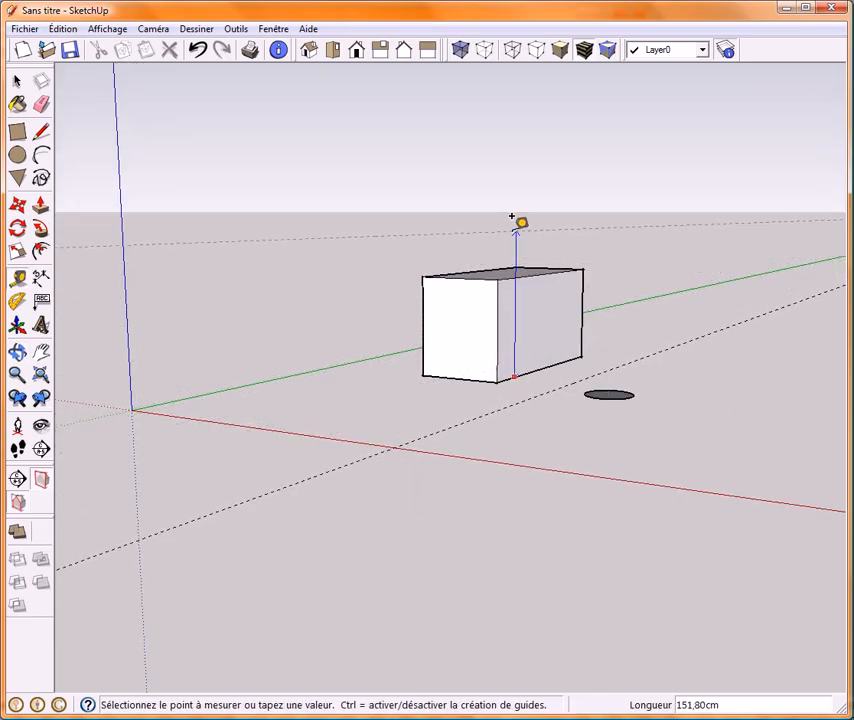
pyautogui.click(514, 220)
# Place a vertical guide in front of the box, parallel to its nearest vertical edge
pyautogui.moveTo(395, 320); pyautogui.dragTo(310, 355, button='middle')
pyautogui.click(459, 376)
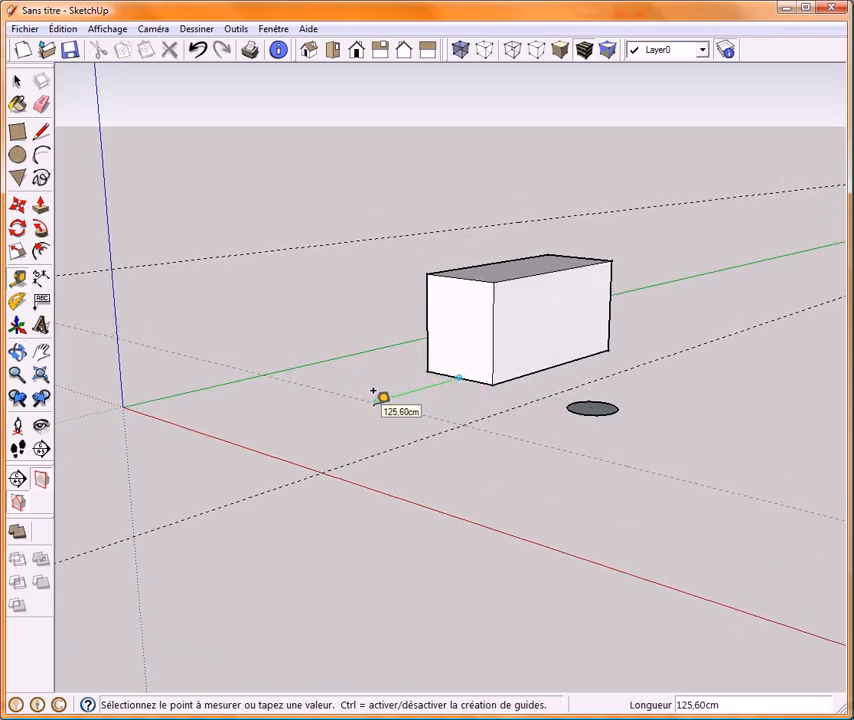
pyautogui.click(472, 331)
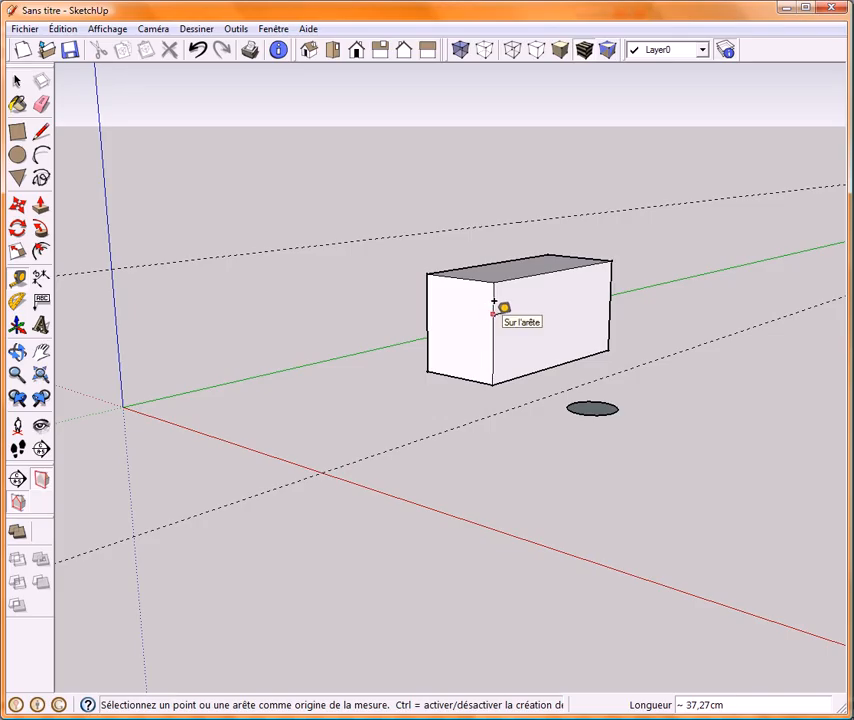
pyautogui.click(494, 301)
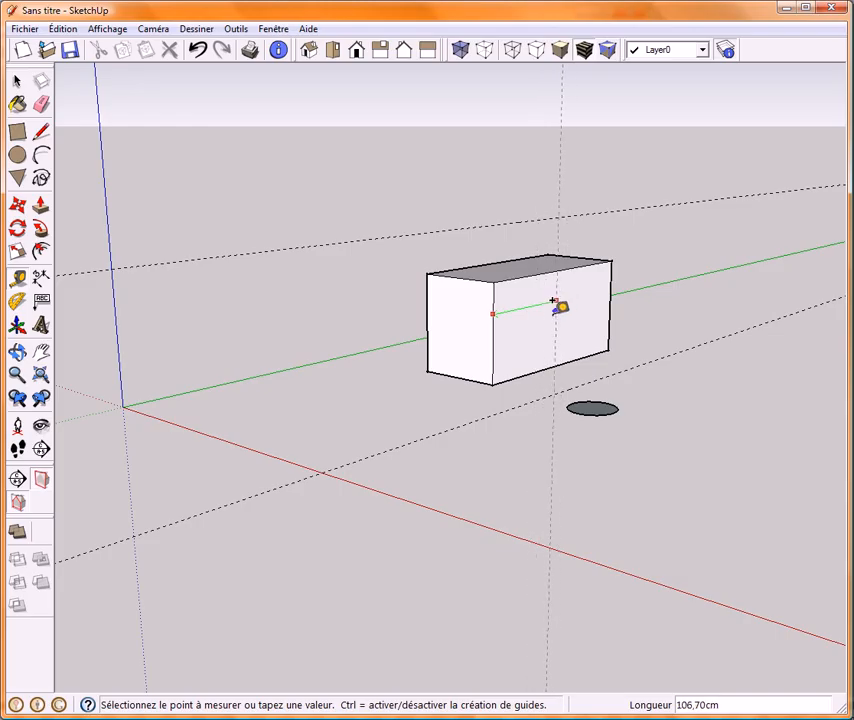
pyautogui.click(396, 327)
# Select and delete the vertical guide and the upper horizontal guide, and undo the deletion
pyautogui.moveTo(324, 372)
pyautogui.mouseDown(button='middle')
pyautogui.moveTo(356, 381)
pyautogui.moveTo(535, 365)
pyautogui.moveTo(598, 350)
pyautogui.moveTo(337, 404)
pyautogui.moveTo(328, 392)
pyautogui.mouseUp(button='middle')
pyautogui.press('space')
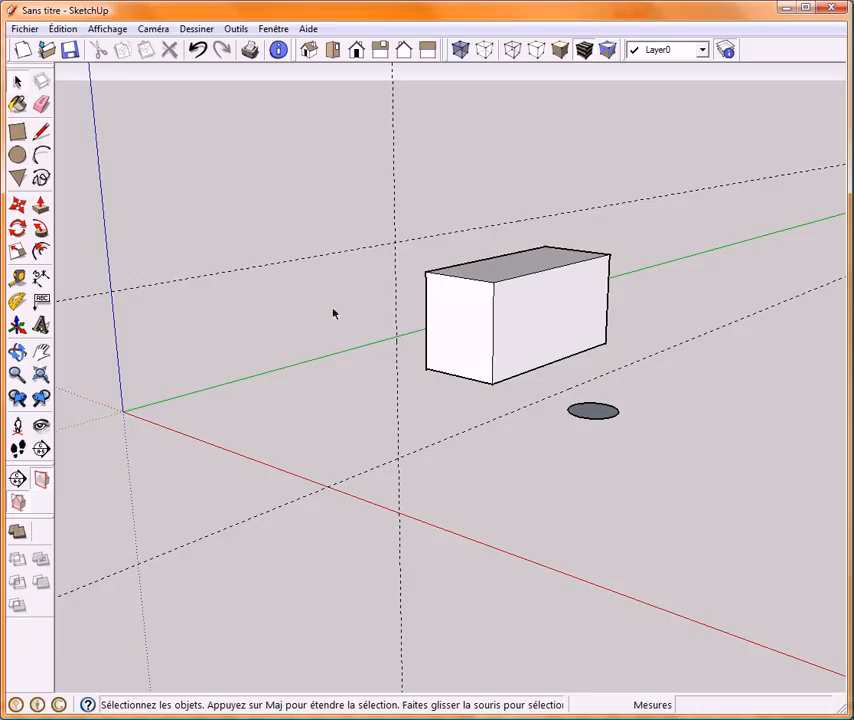
pyautogui.click(328, 257)
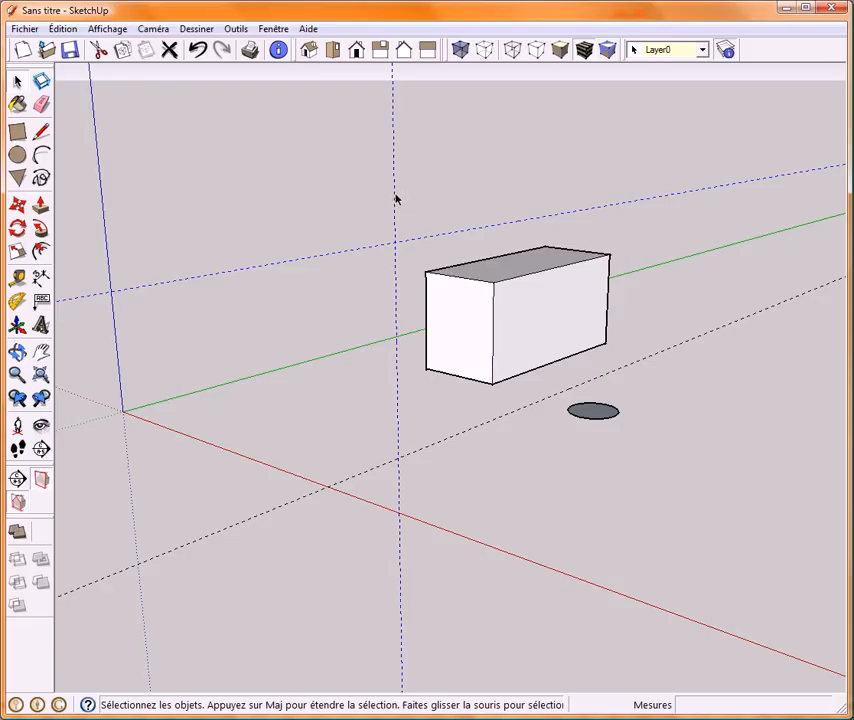
pyautogui.press('Delete')
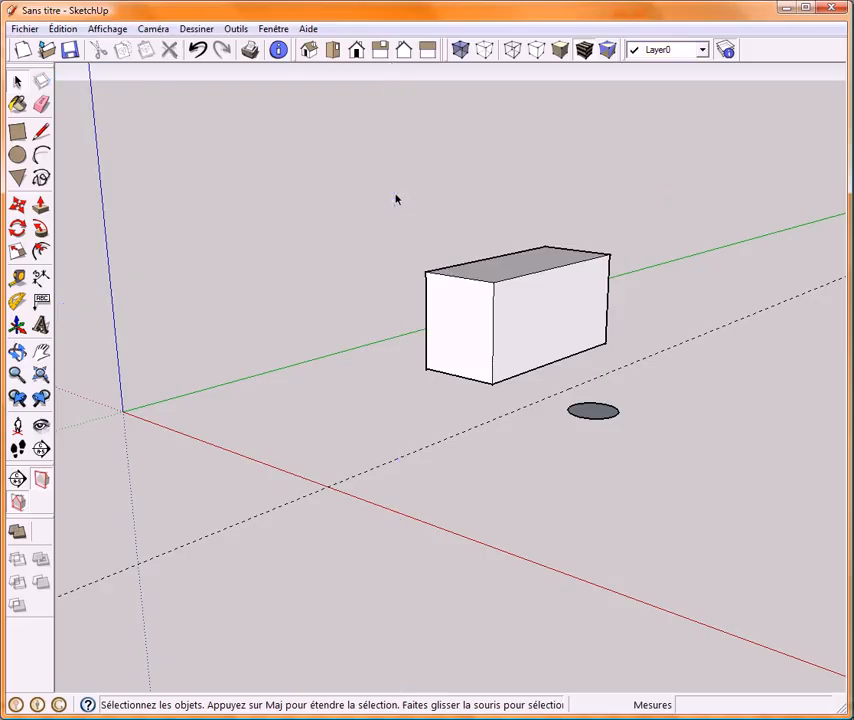
pyautogui.click(198, 51)
# Erase the vertical and upper guides with one Eraser stroke, and undo the erasure
pyautogui.click(41, 104)
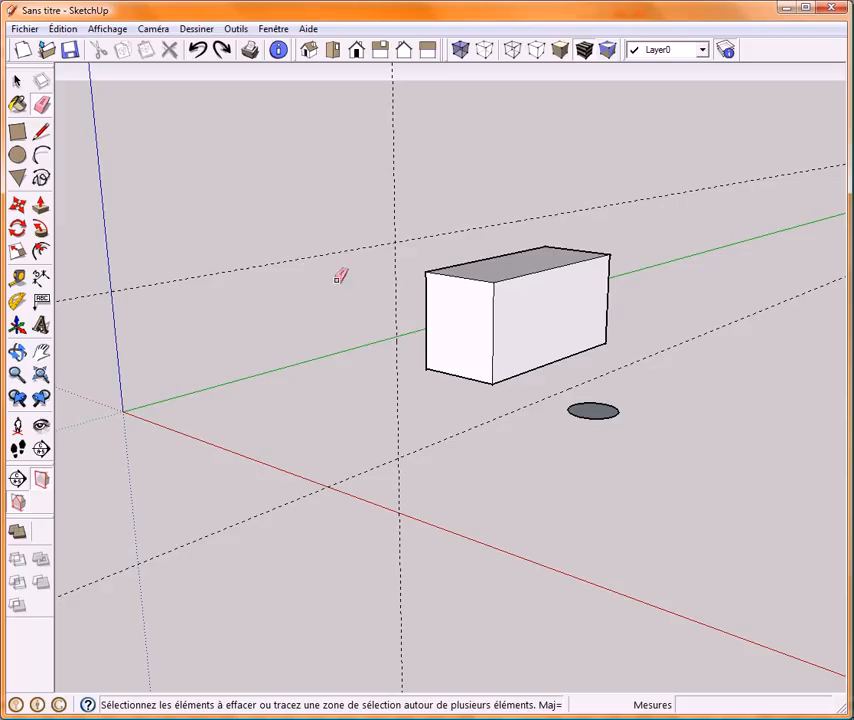
pyautogui.moveTo(338, 277)
pyautogui.mouseDown()
pyautogui.moveTo(383, 213)
pyautogui.moveTo(423, 202)
pyautogui.mouseUp()
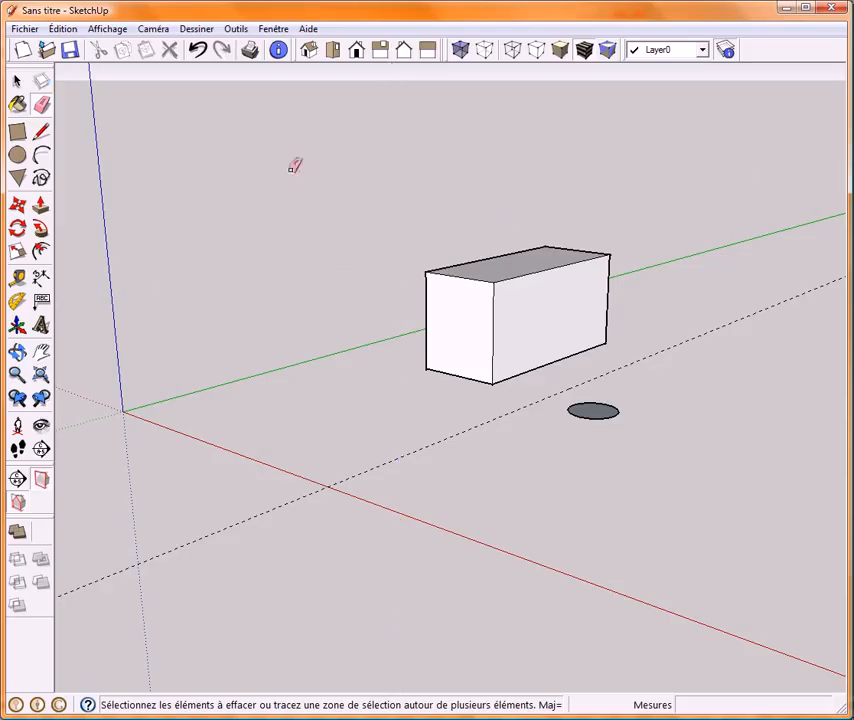
pyautogui.click(199, 58)
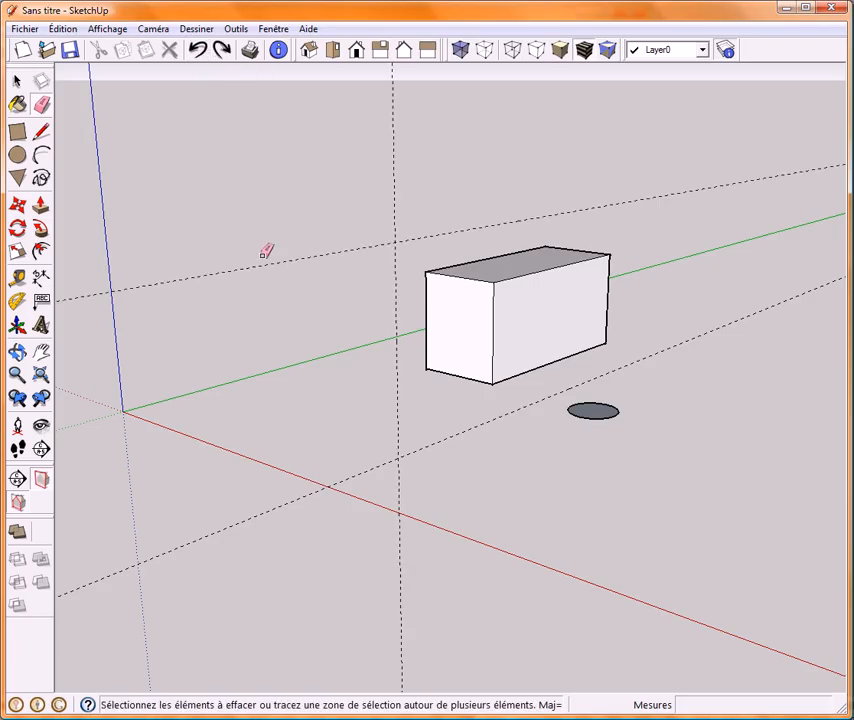
# Select the vertical and upper guides with a crossing selection box, delete them, and undo the deletion
pyautogui.press('space')
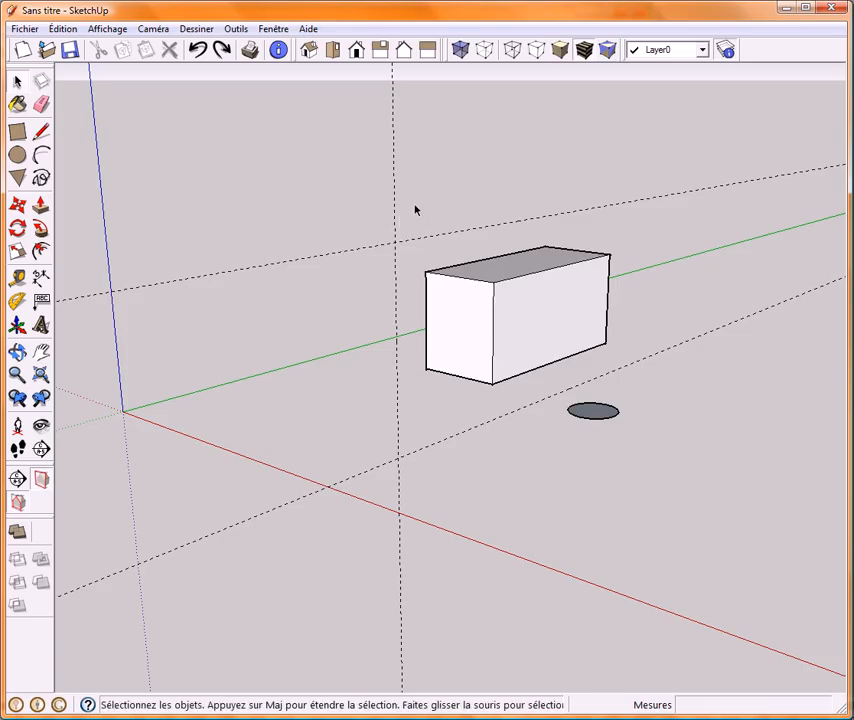
pyautogui.moveTo(387, 258); pyautogui.dragTo(358, 279)
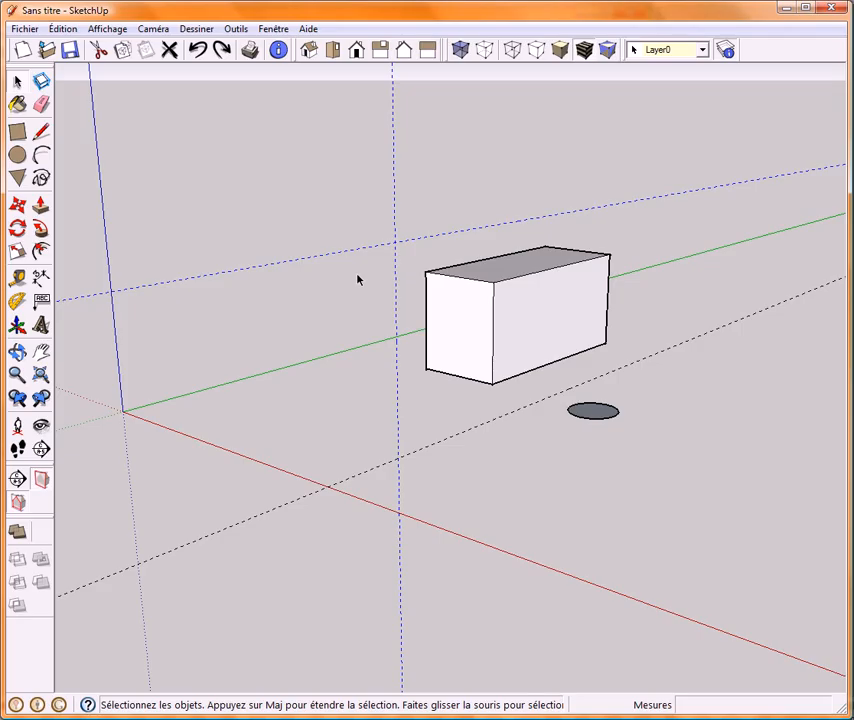
pyautogui.press('Delete')
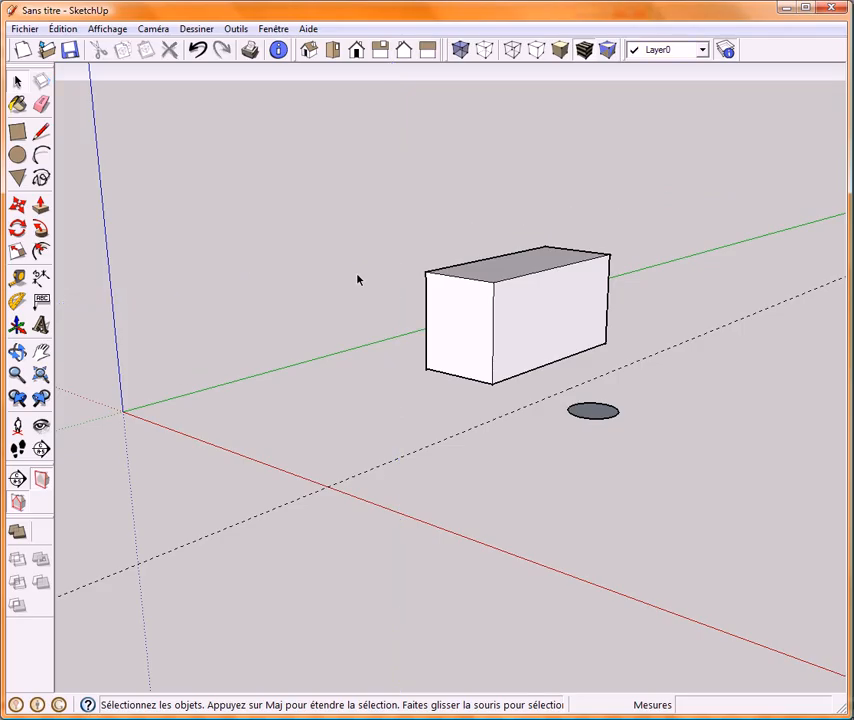
pyautogui.click(199, 54)
# Remove all guides from the model at once
pyautogui.click(62, 28)
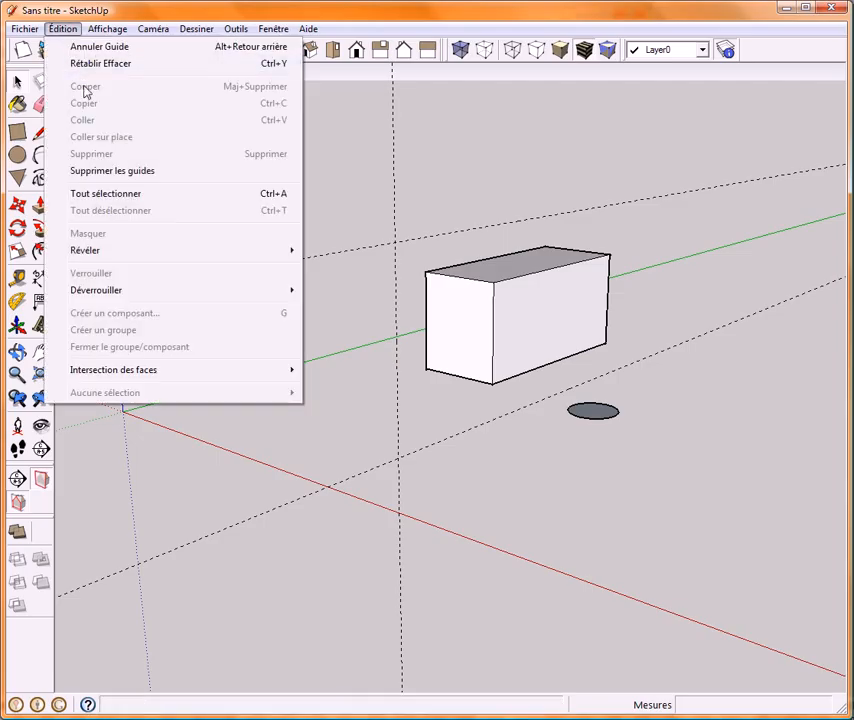
pyautogui.click(117, 172)
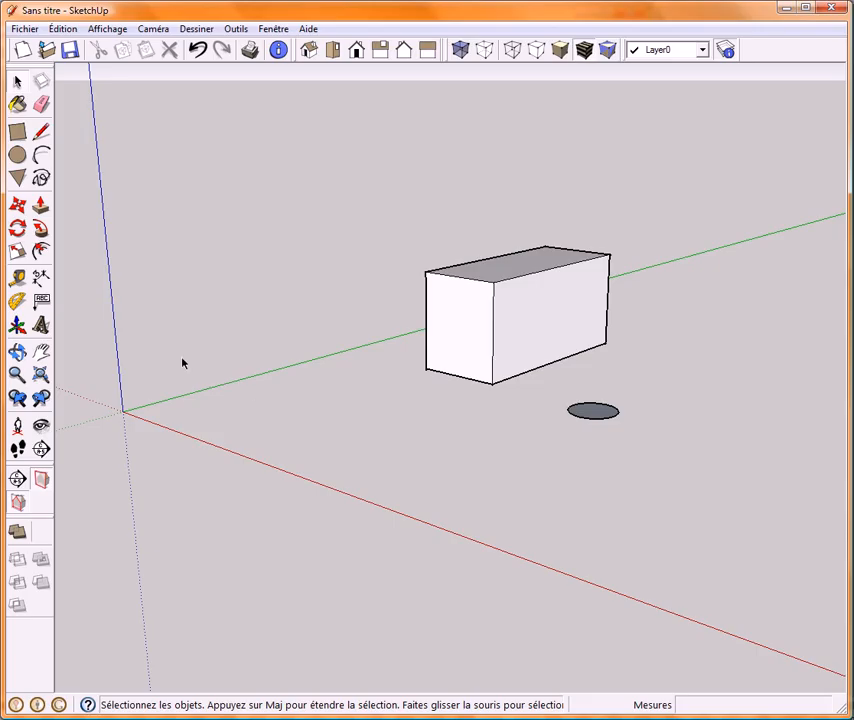
# Place two ground guides parallel to the box's lower long edge, one about 42 cm outward and another about 150 cm beyond the first
pyautogui.click(17, 278)
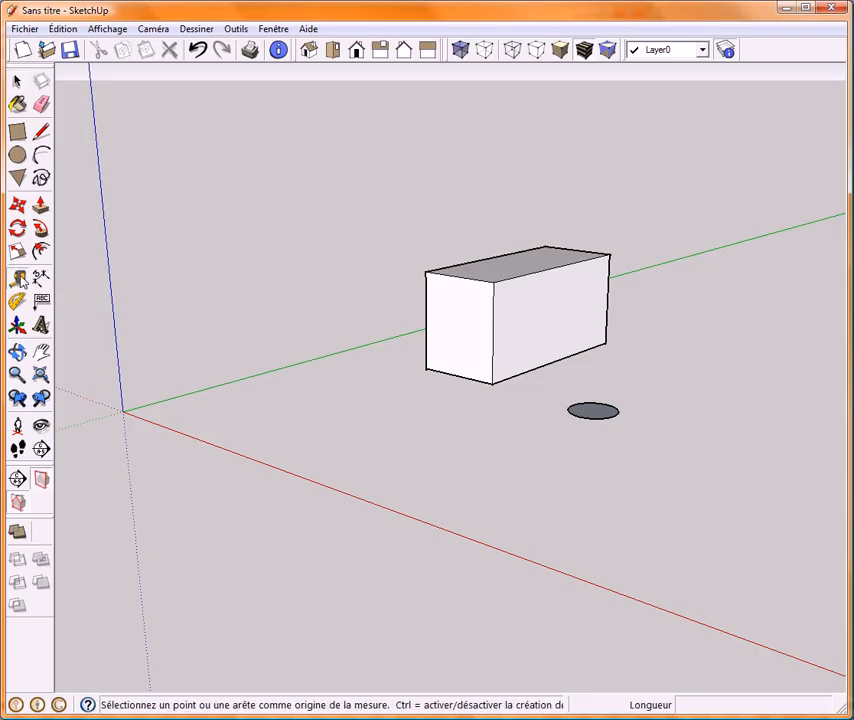
pyautogui.click(503, 379)
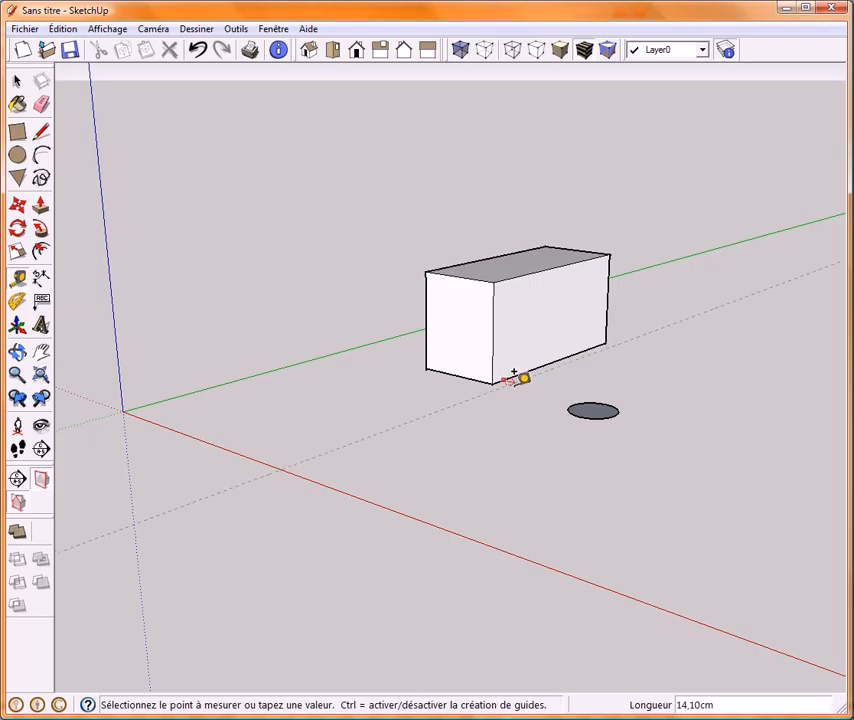
pyautogui.click(535, 383)
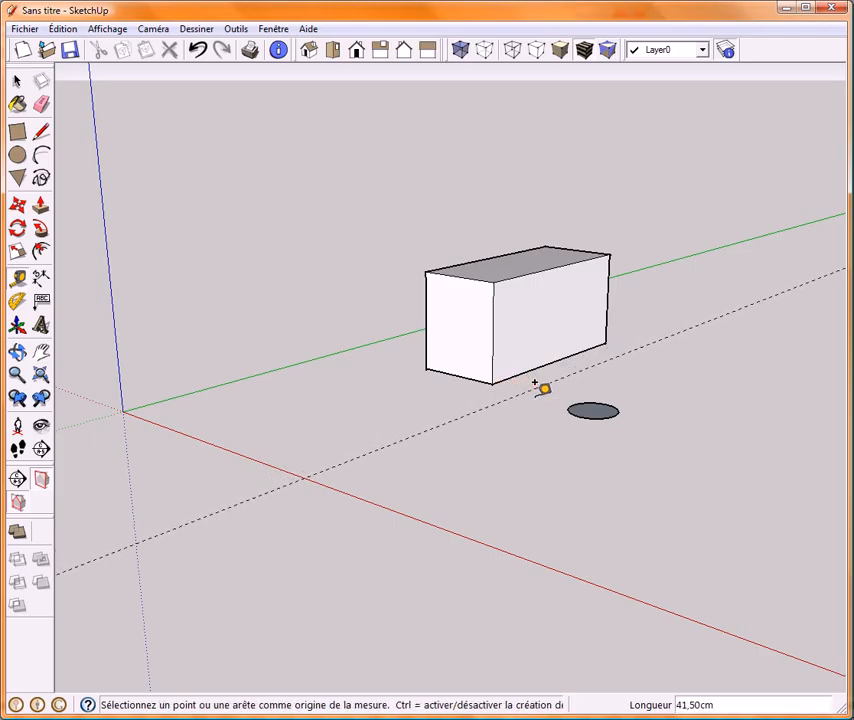
pyautogui.click(402, 427)
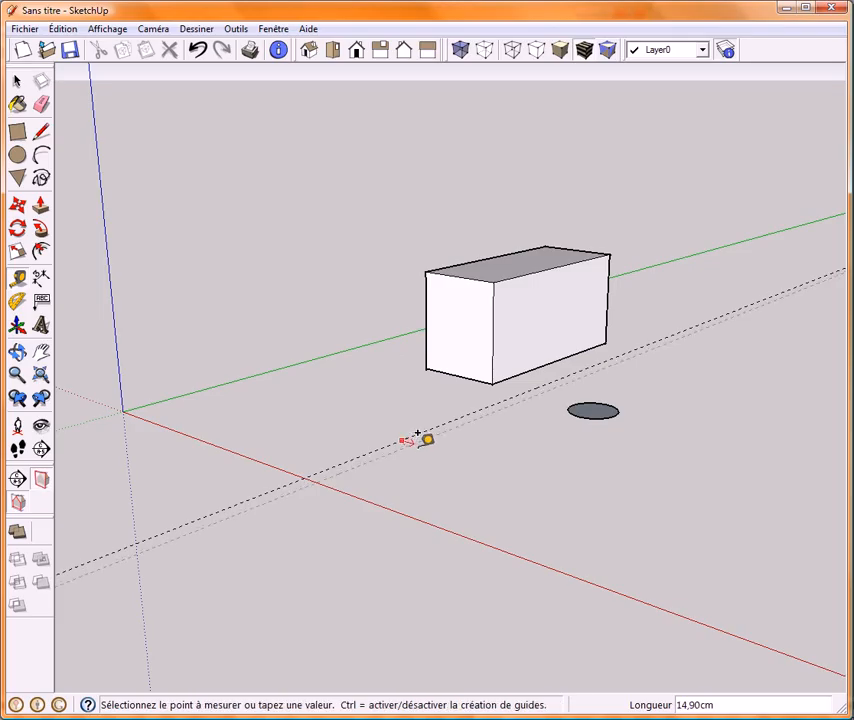
pyautogui.click(533, 479)
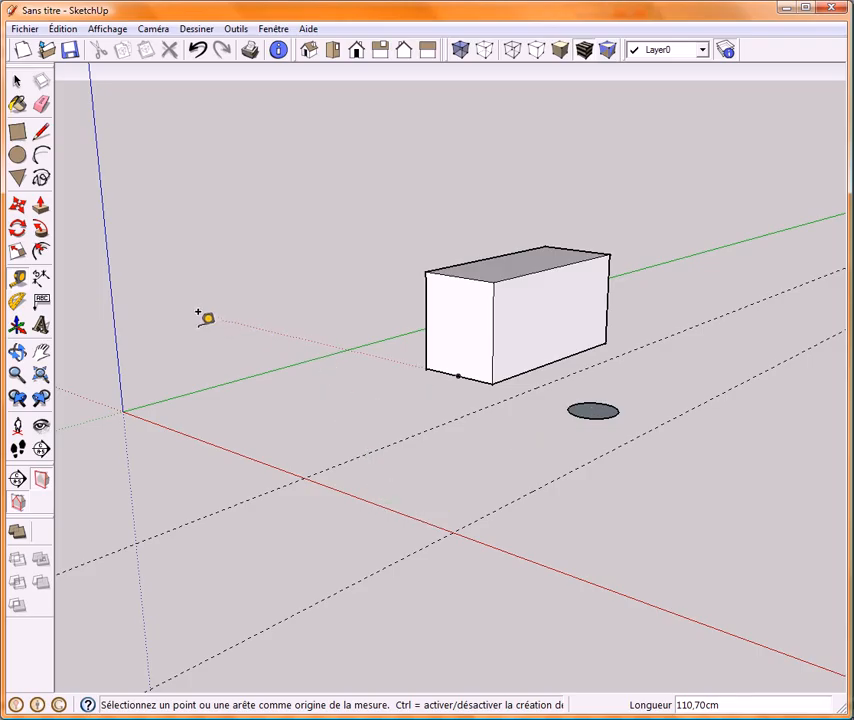
# Place two ground guides parallel to the red axis, about 101 cm and about 63 cm from it
pyautogui.click(369, 488)
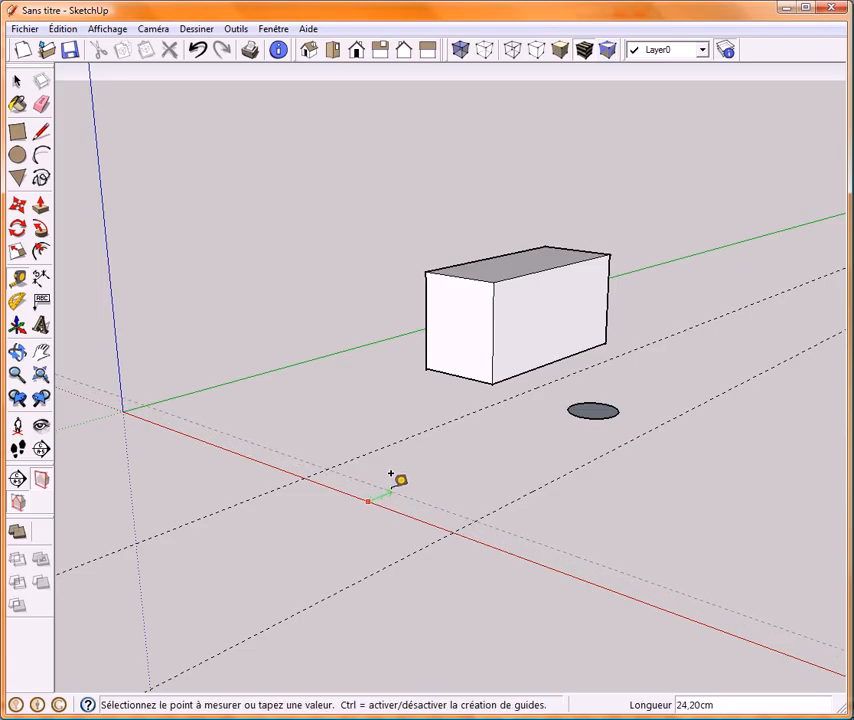
pyautogui.click(457, 452)
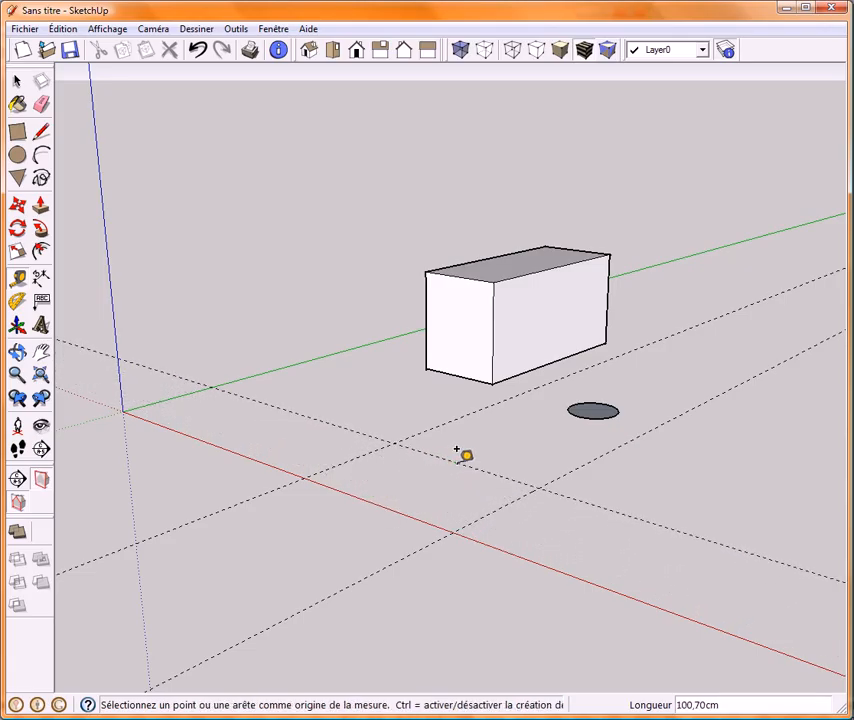
pyautogui.click(359, 483)
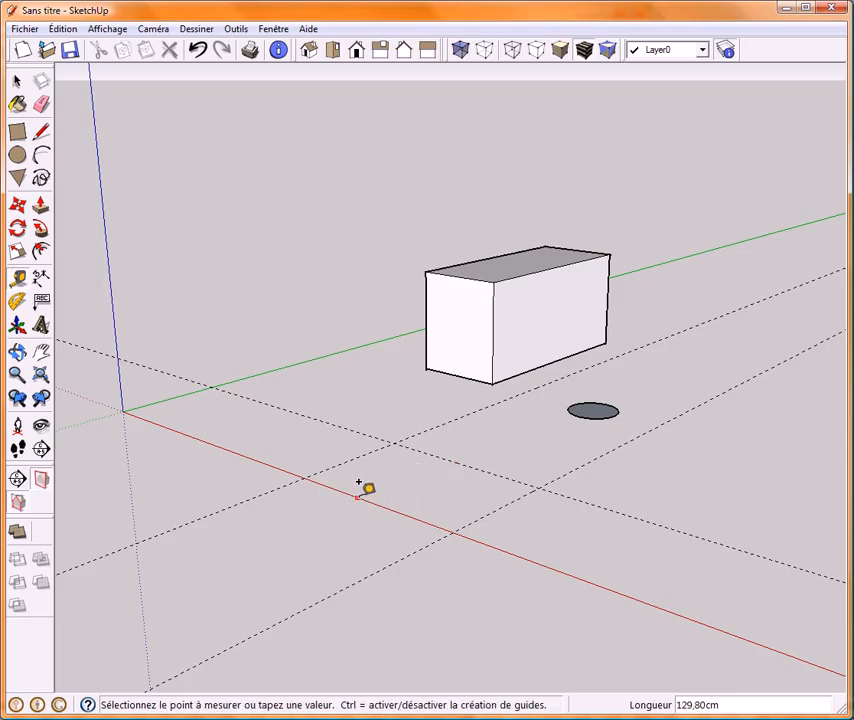
pyautogui.click(415, 458)
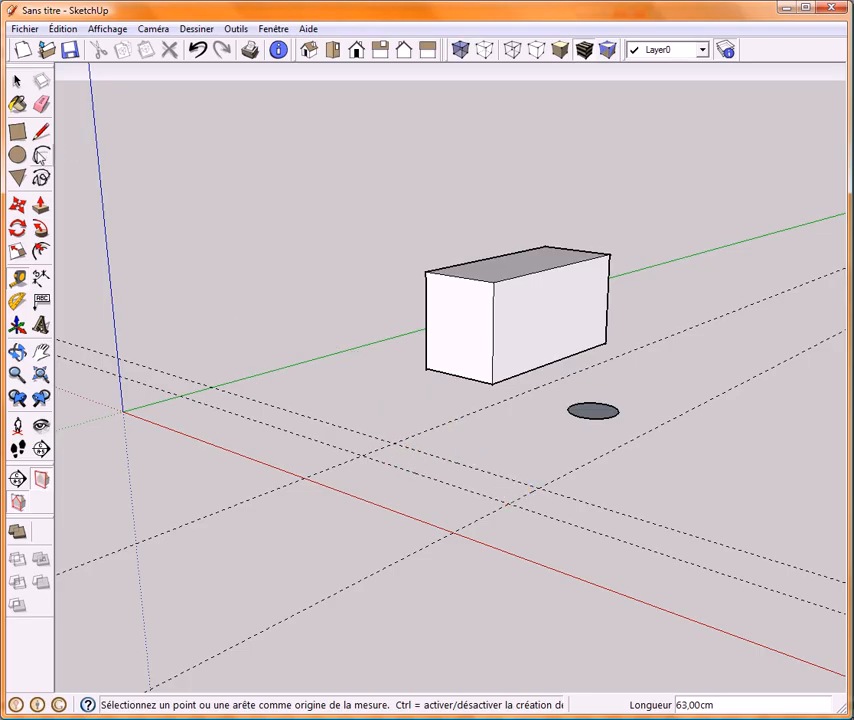
# Draw a rectangle about 150 by 38 cm on the ground, snapping its opposite corners to the guide intersections
pyautogui.click(17, 131)
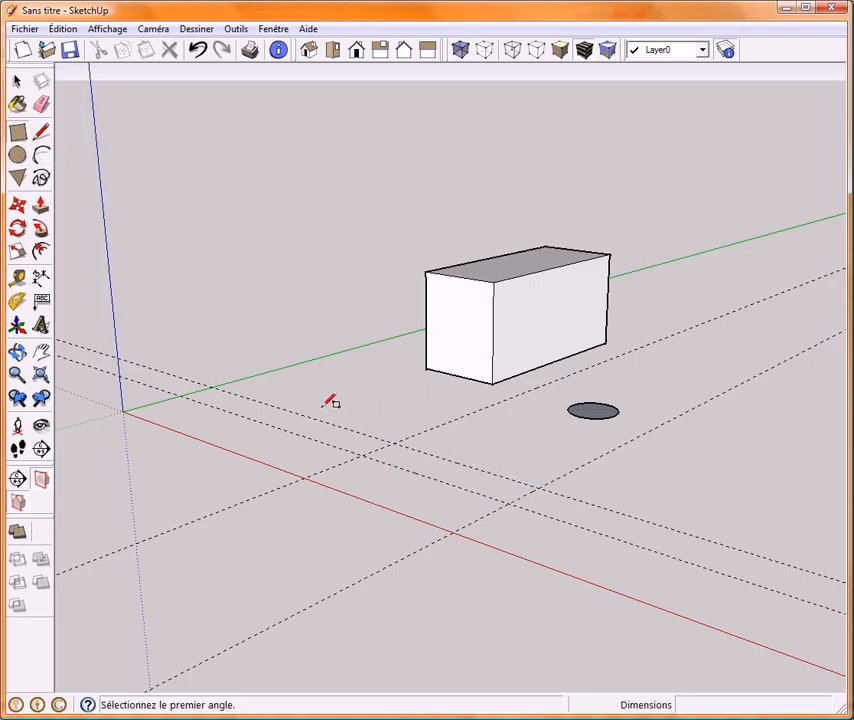
pyautogui.click(393, 443)
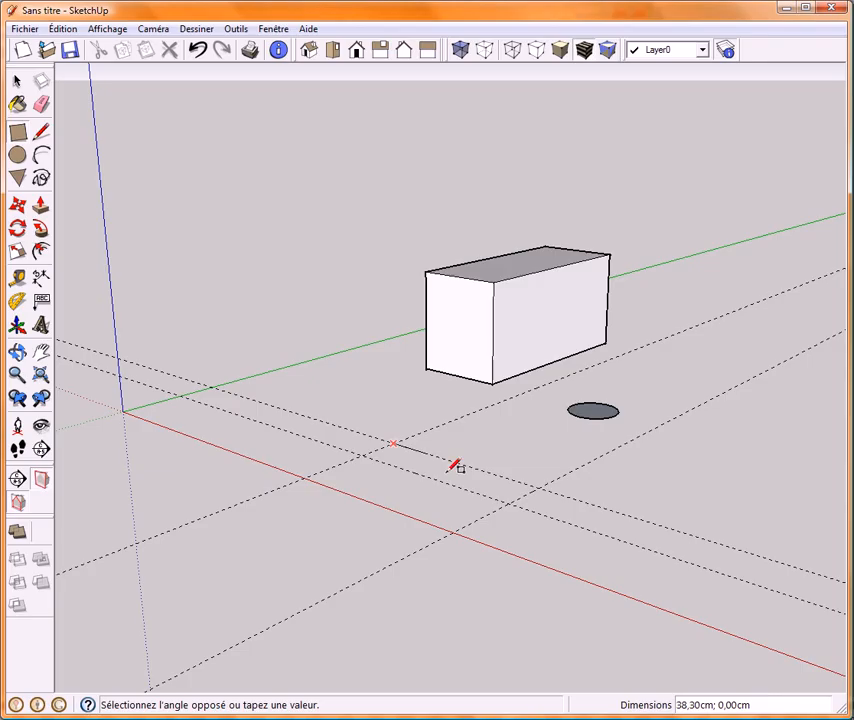
pyautogui.click(515, 500)
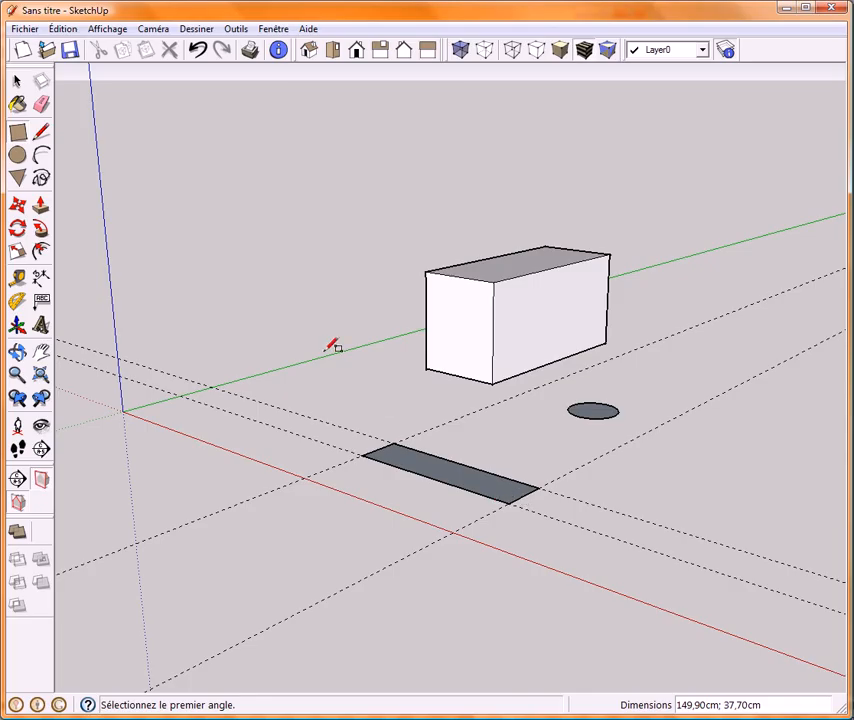
# Try to start guides parallel to the blue axis and the green axis with the Tape Measure
pyautogui.click(17, 300)
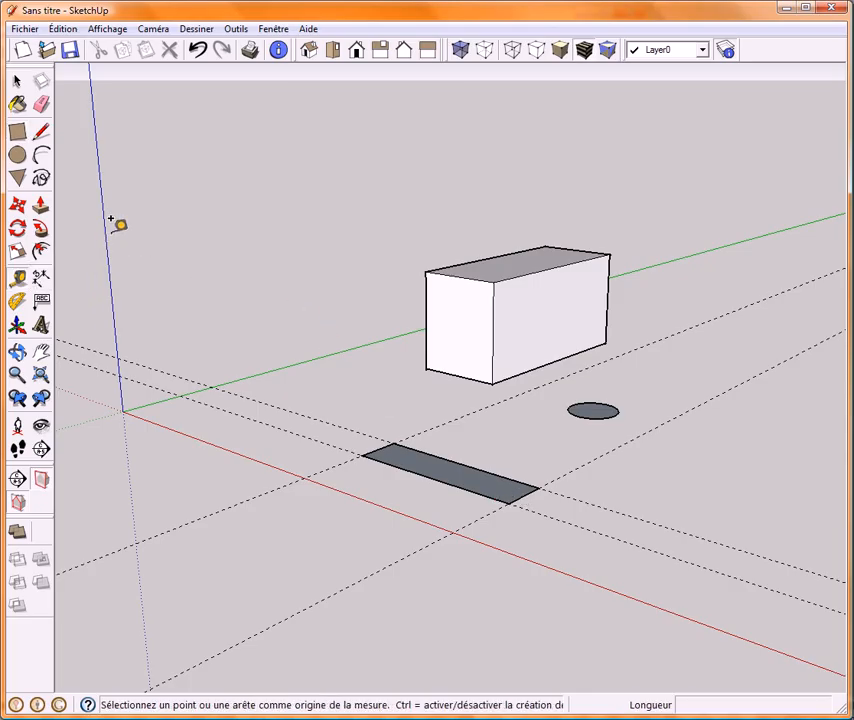
pyautogui.click(105, 231)
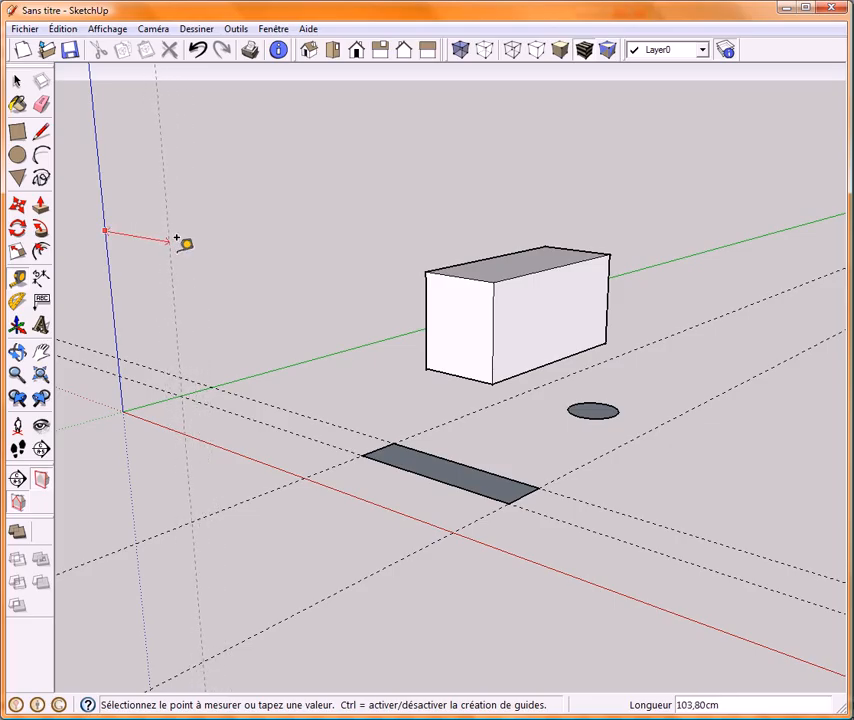
pyautogui.press('Escape')
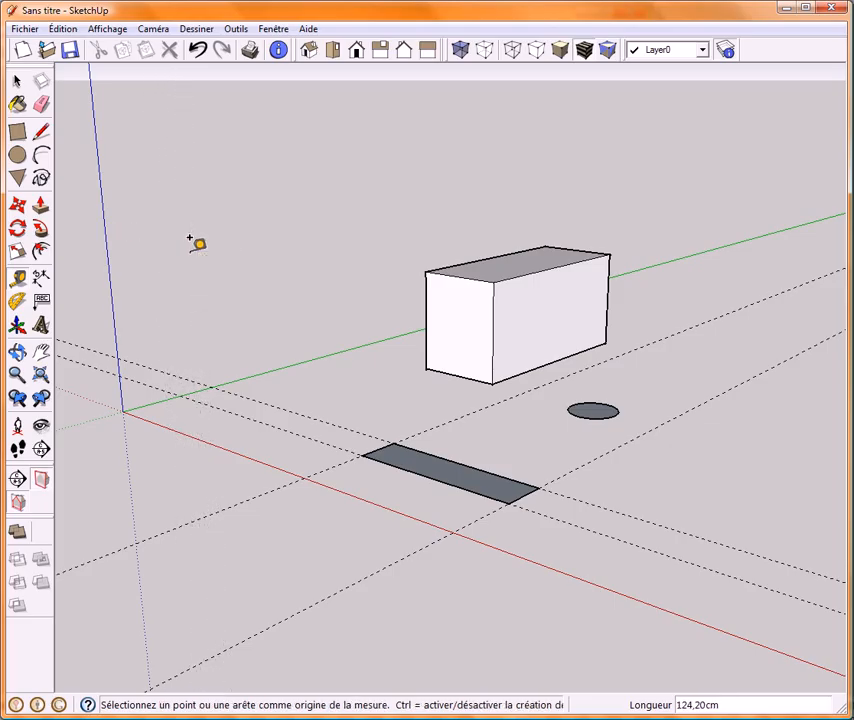
pyautogui.click(309, 352)
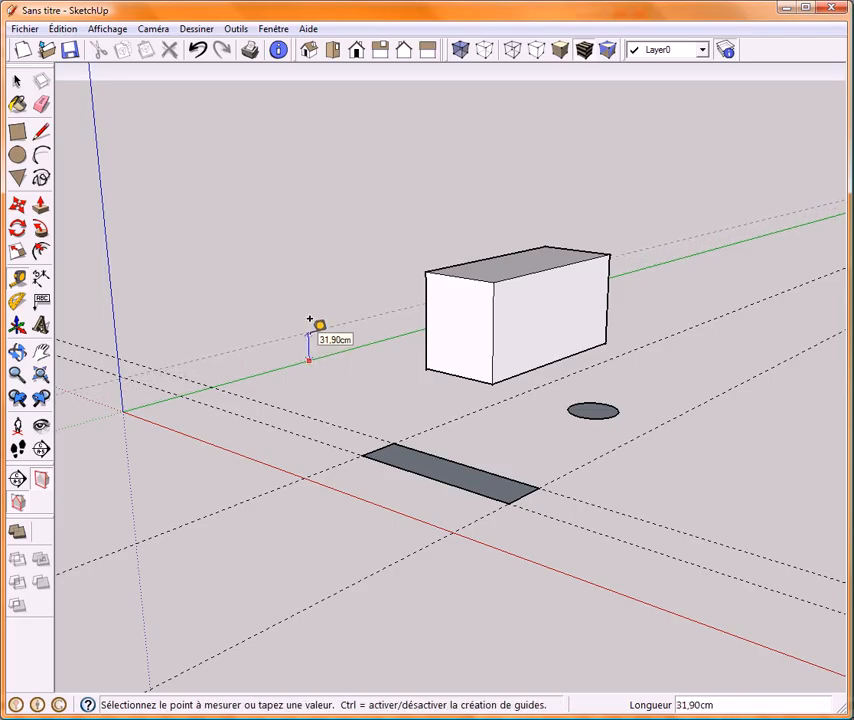
pyautogui.click(370, 357)
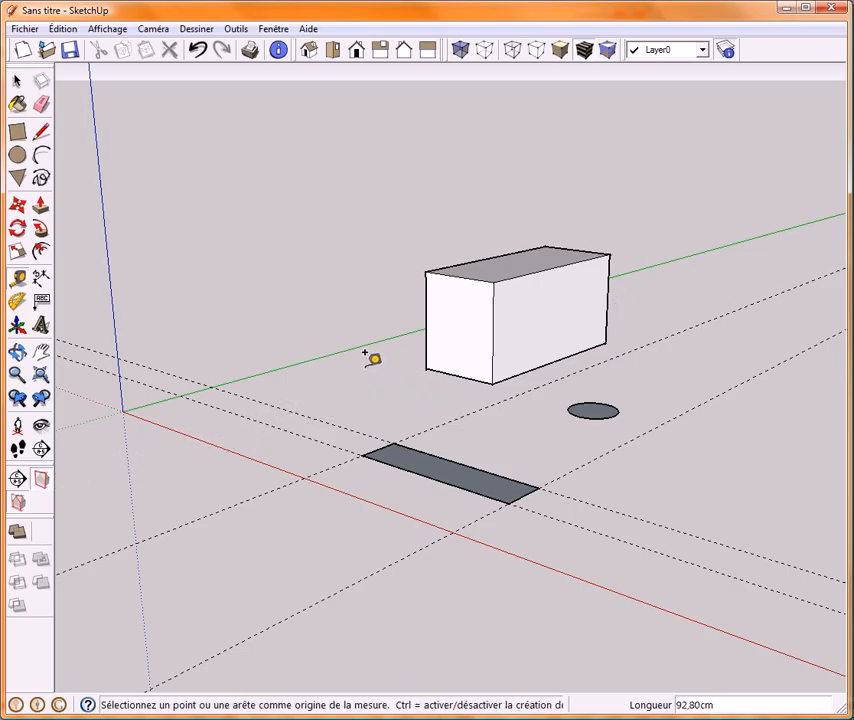
# Create infinite guides directly along the box's upper and lower long edges and along the drawing axes
pyautogui.doubleClick(520, 276)
pyautogui.doubleClick(529, 369)
pyautogui.click(40, 131)
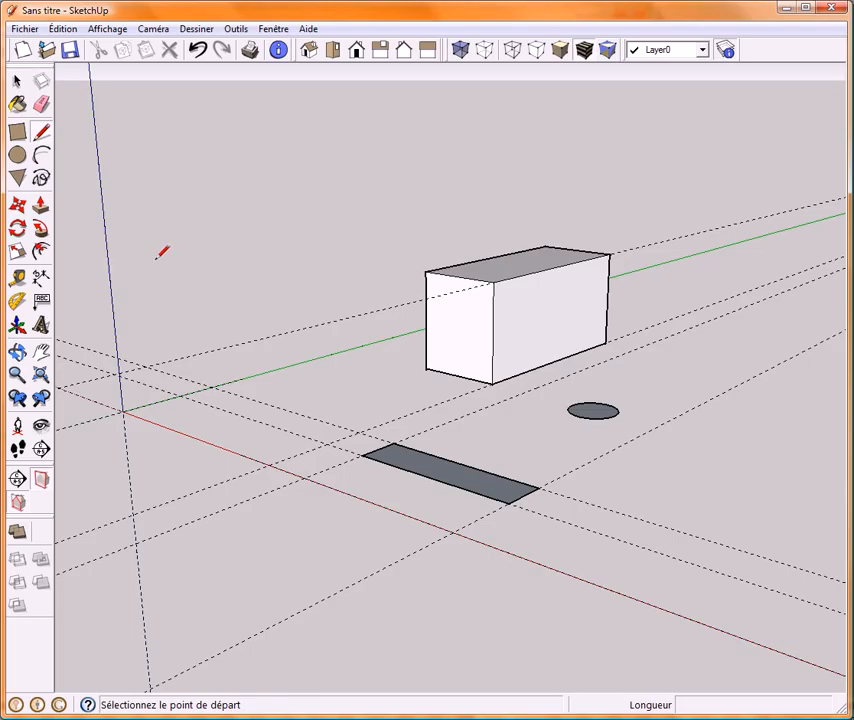
pyautogui.click(40, 104)
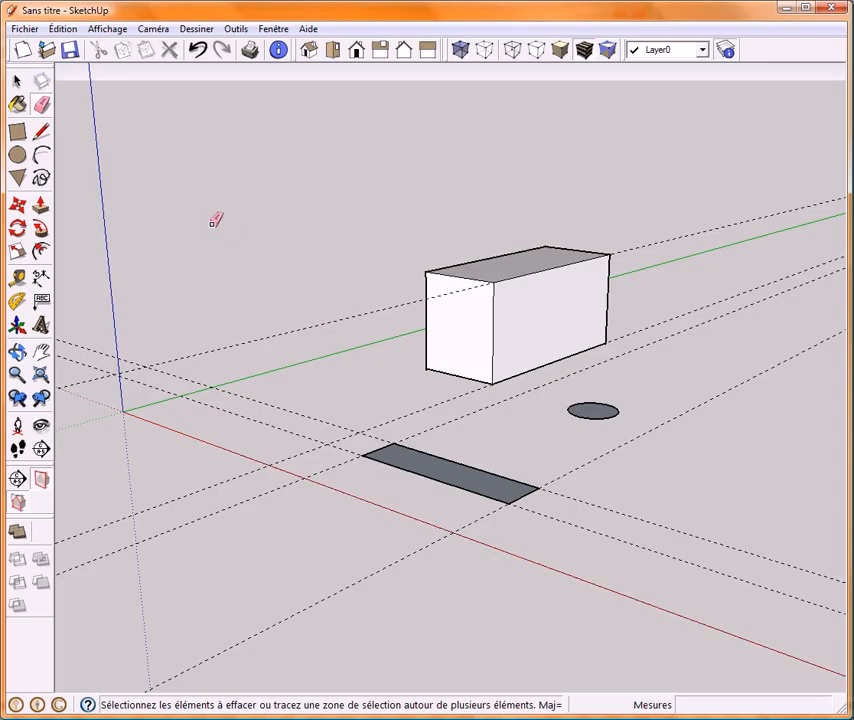
pyautogui.click(18, 157)
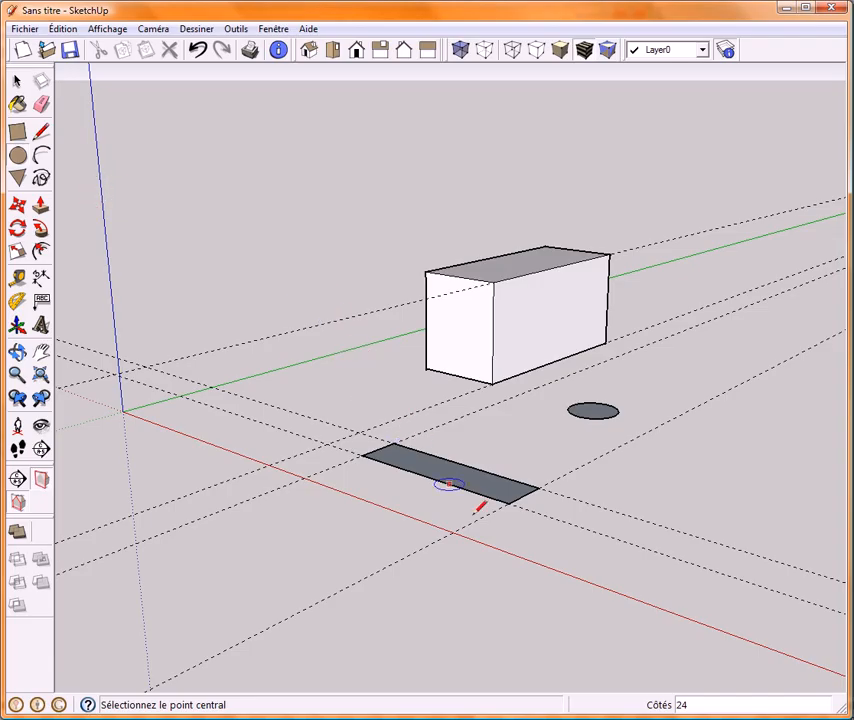
pyautogui.click(18, 280)
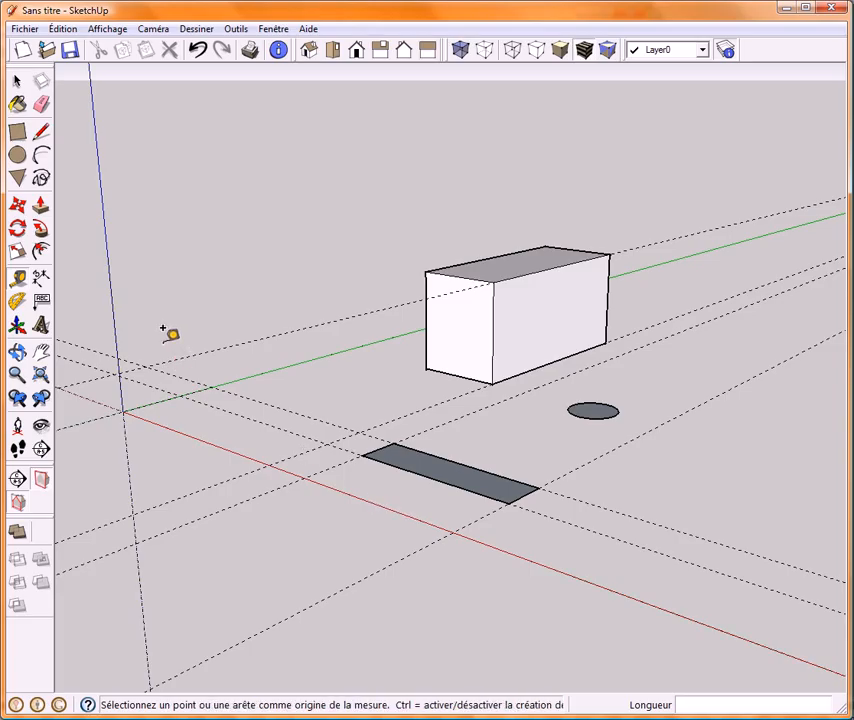
pyautogui.click(17, 155)
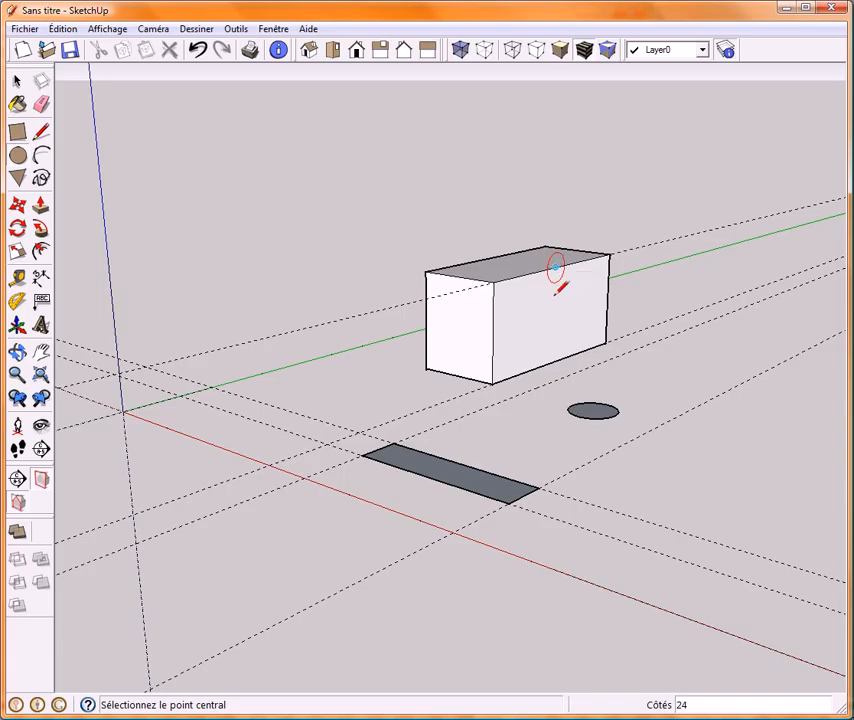
# Draw a vertical rectangle about 104 by 383 cm behind the box, snapping opposite corners to the guides along its upper and lower long edges
pyautogui.click(17, 131)
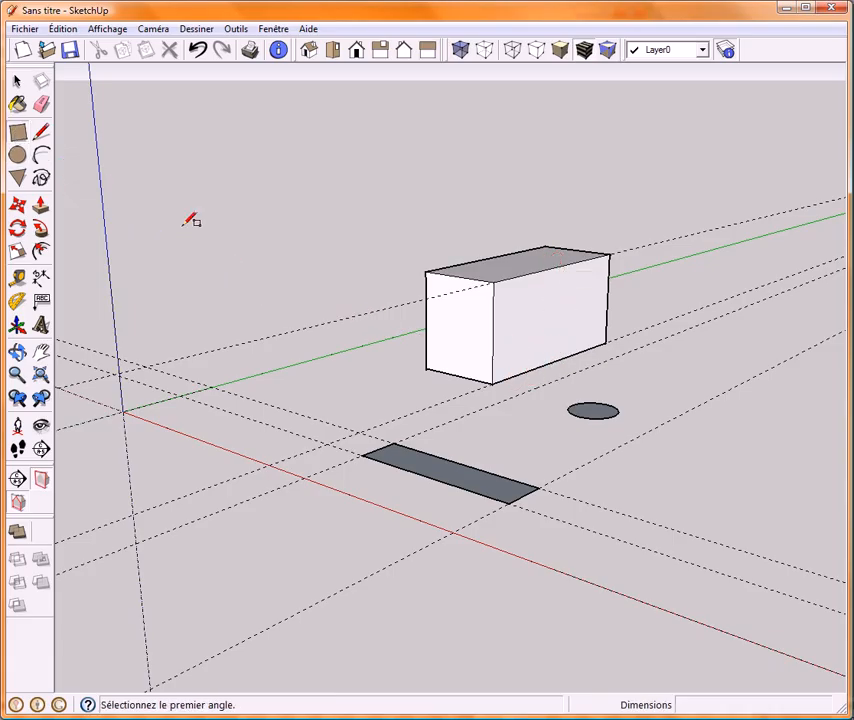
pyautogui.click(675, 238)
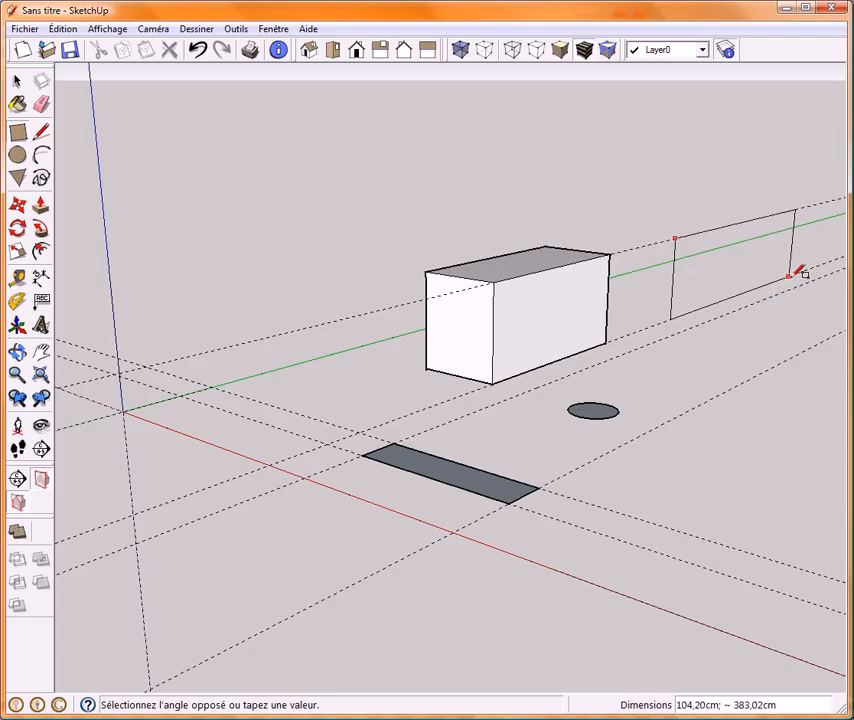
pyautogui.click(797, 271)
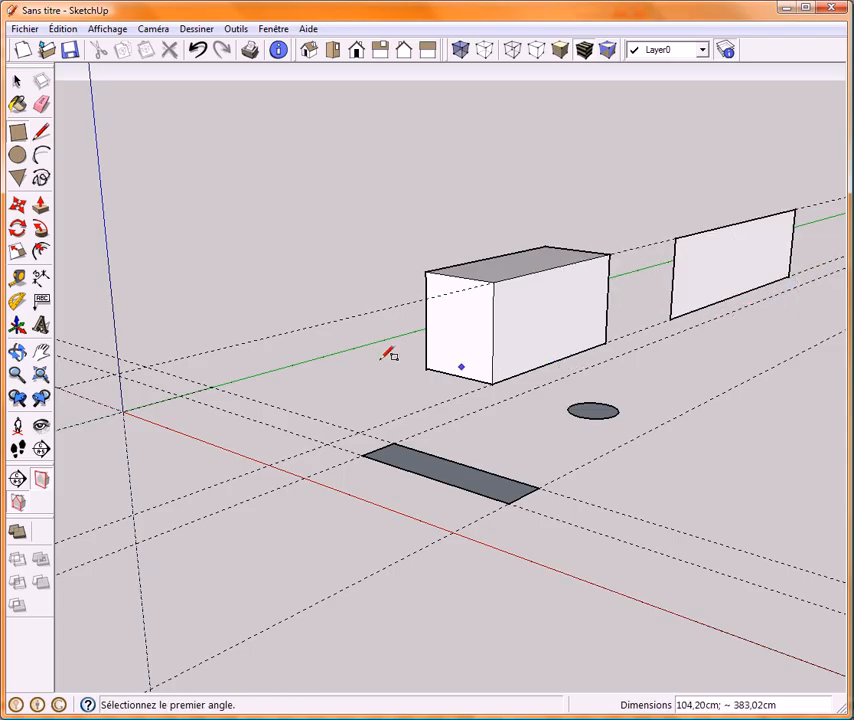
# Place ground guides parallel to the box's lower long and short edges, offset about 123 cm and about 208 cm with the Tape Measure
pyautogui.click(17, 277)
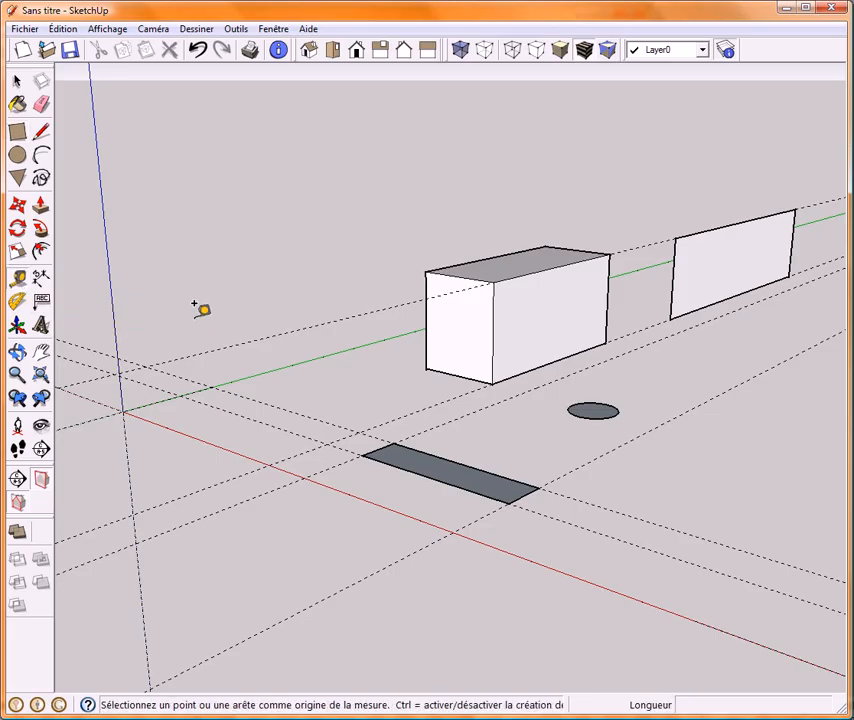
pyautogui.click(514, 372)
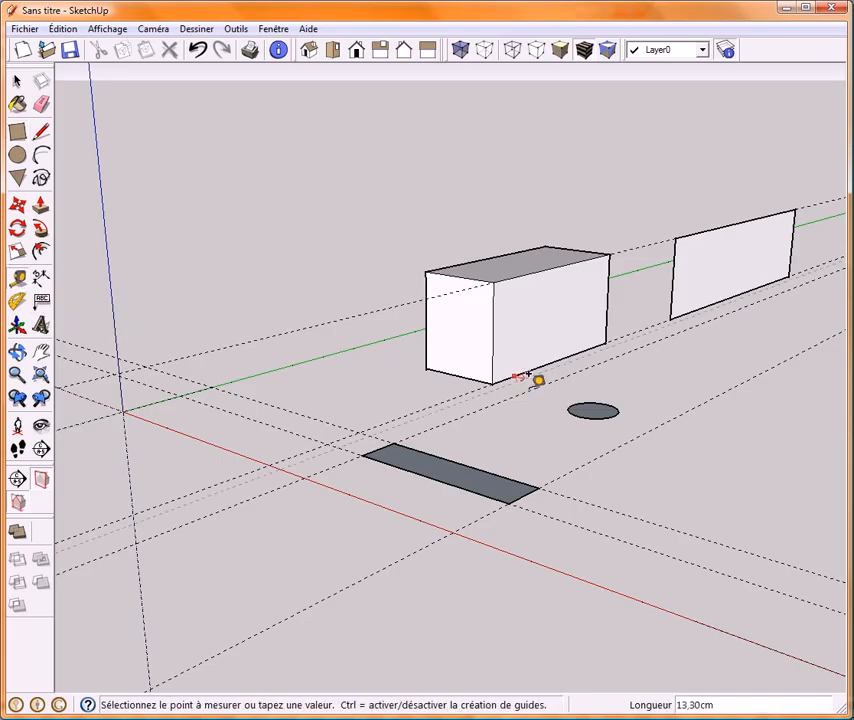
pyautogui.click(595, 402)
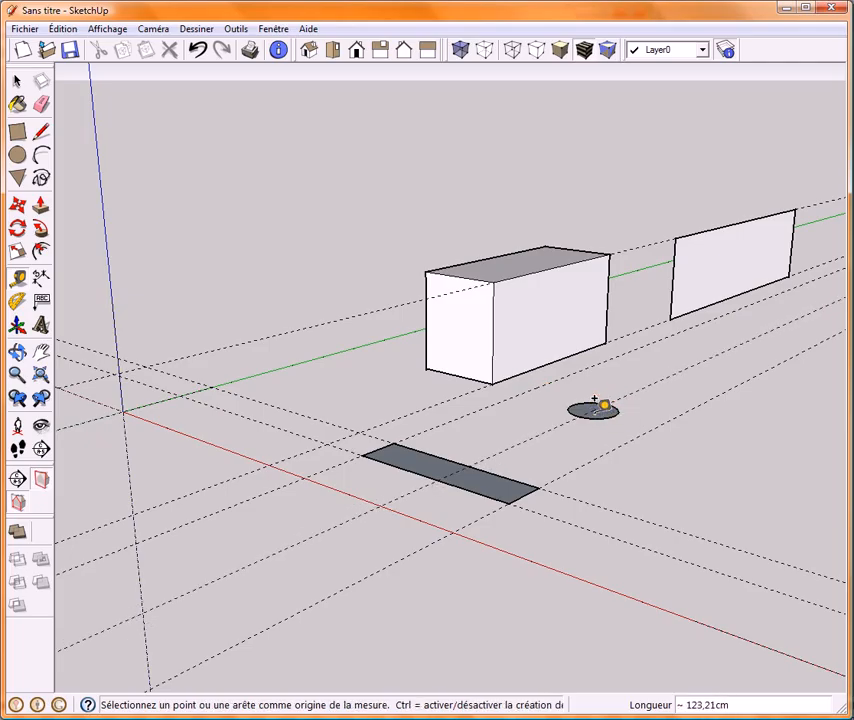
pyautogui.click(440, 372)
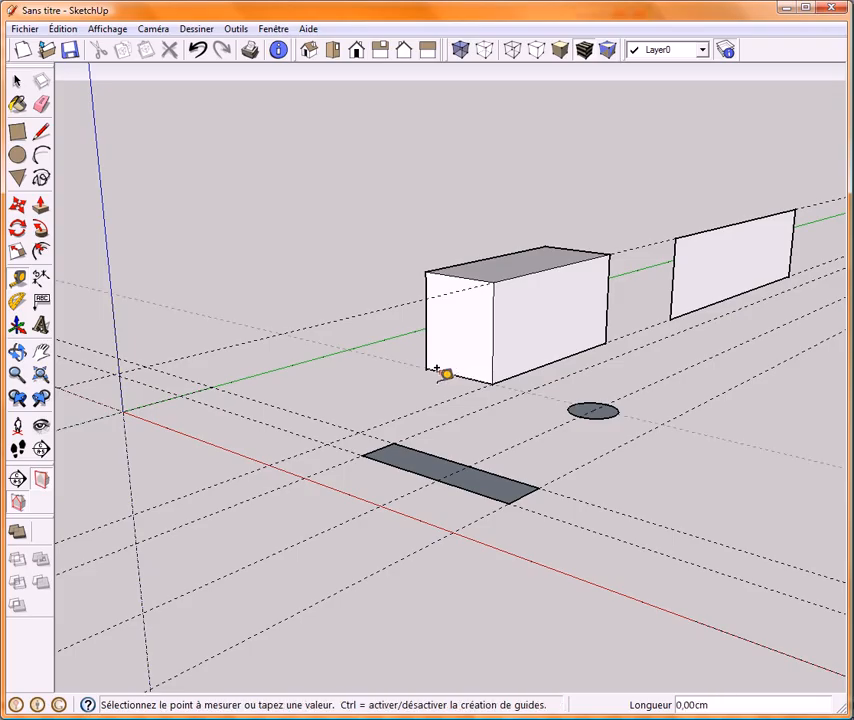
pyautogui.click(380, 436)
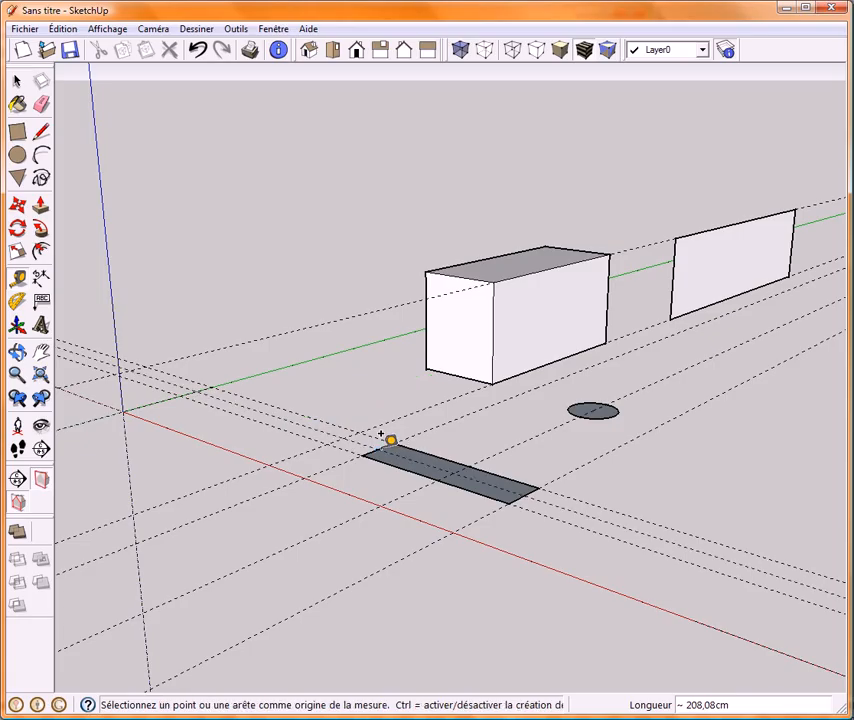
# Delete all construction guides from the model
pyautogui.click(62, 29)
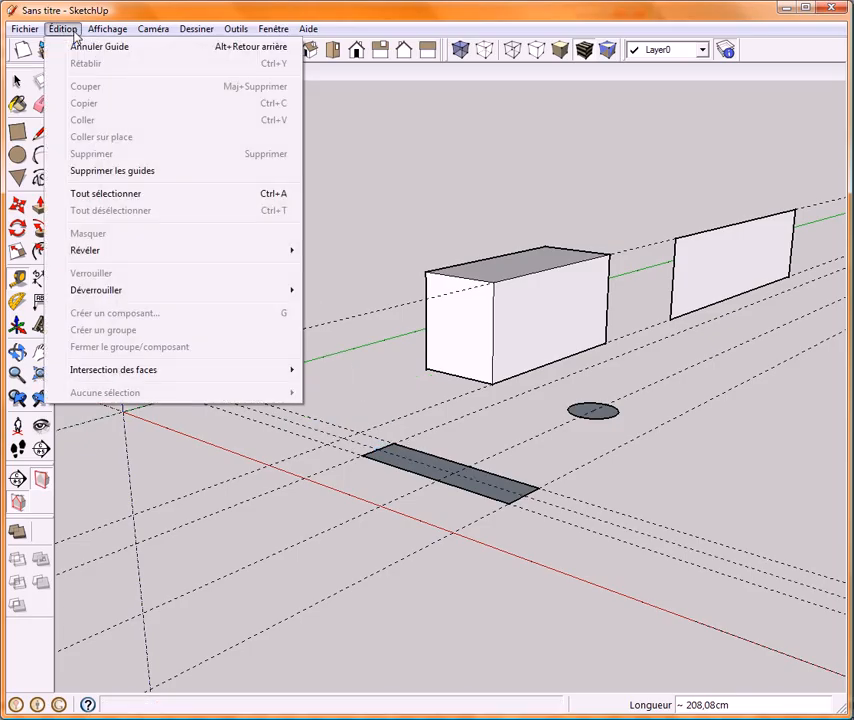
pyautogui.click(101, 166)
# Create a guide diagonally through the box, from the long side's far upper corner to the opposite lower corner of the white end face
pyautogui.scroll(3, 530, 270)
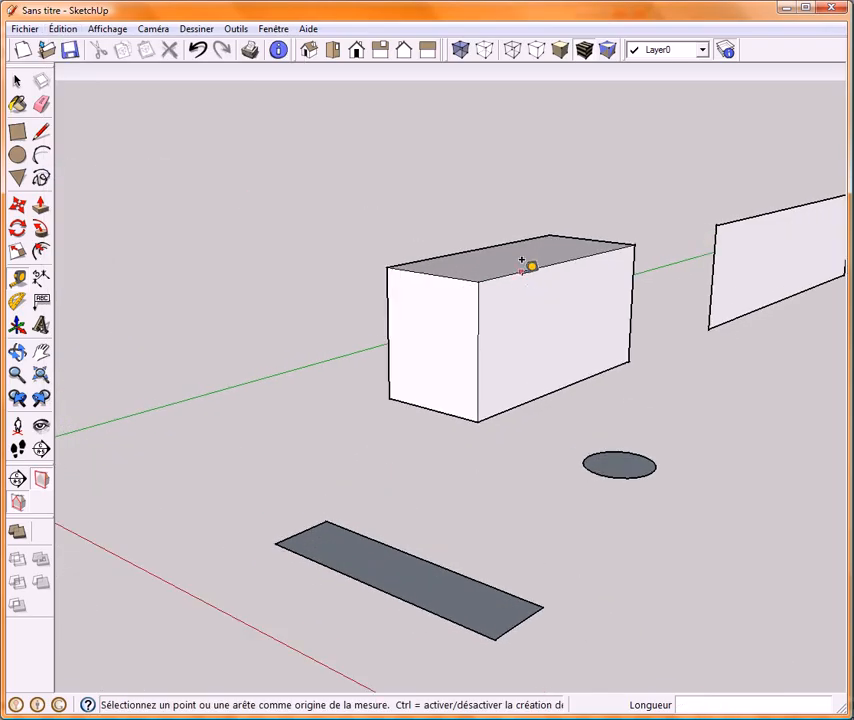
pyautogui.moveTo(520, 261); pyautogui.dragTo(454, 305, button='middle')
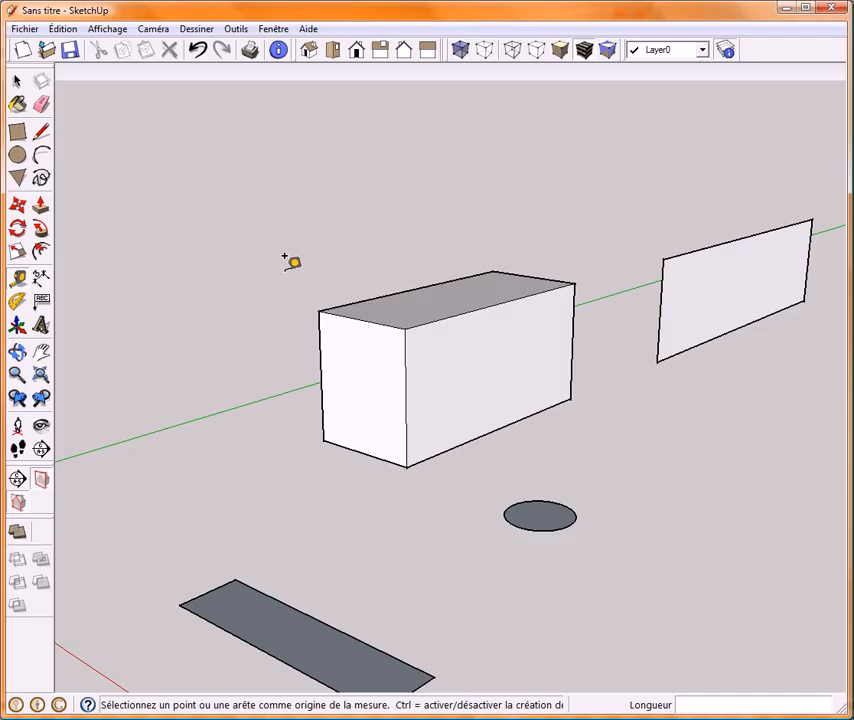
pyautogui.click(574, 283)
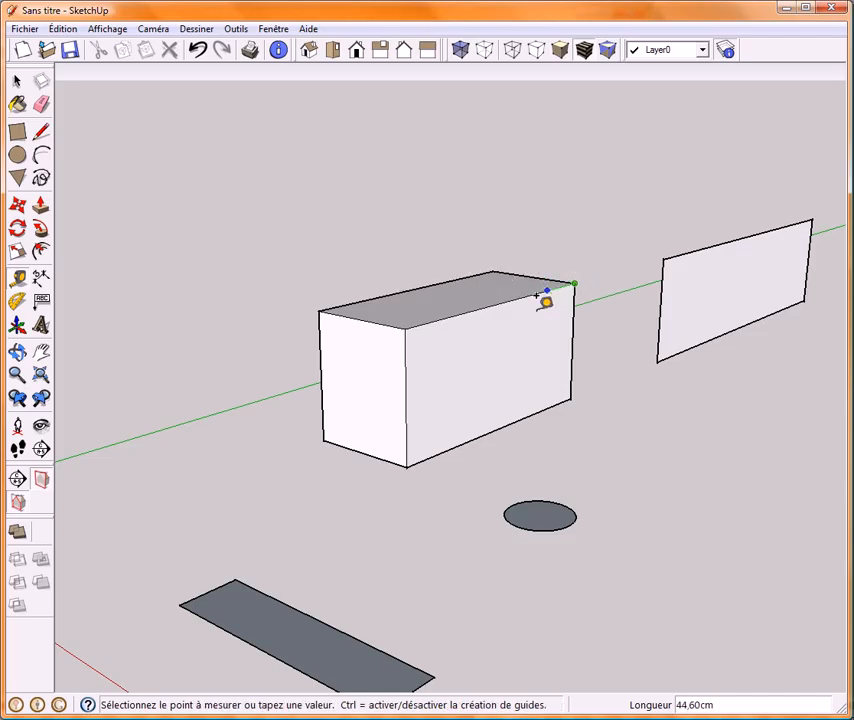
pyautogui.click(324, 427)
# Examine the diagonal guide inside the box in X-ray display from several angles, and restore the opaque faces
pyautogui.moveTo(290, 415); pyautogui.dragTo(406, 341, button='middle')
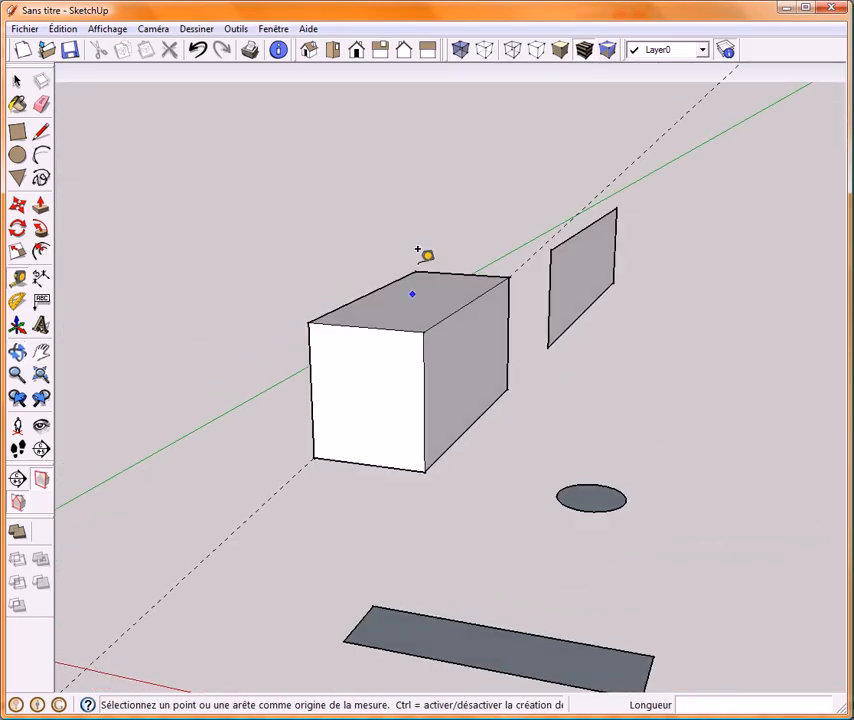
pyautogui.click(460, 50)
pyautogui.moveTo(309, 294); pyautogui.dragTo(238, 290, button='middle')
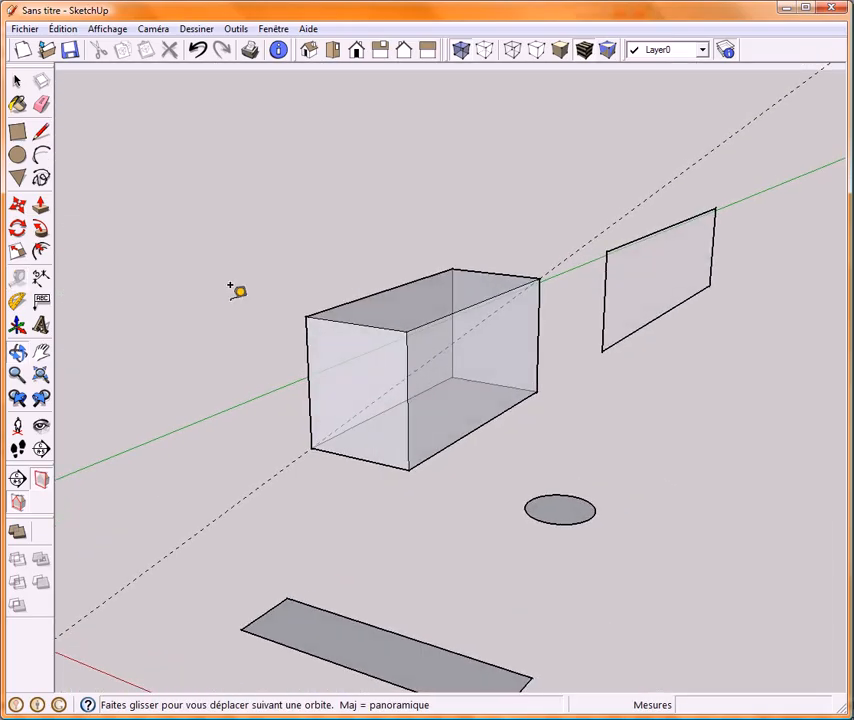
pyautogui.click(461, 51)
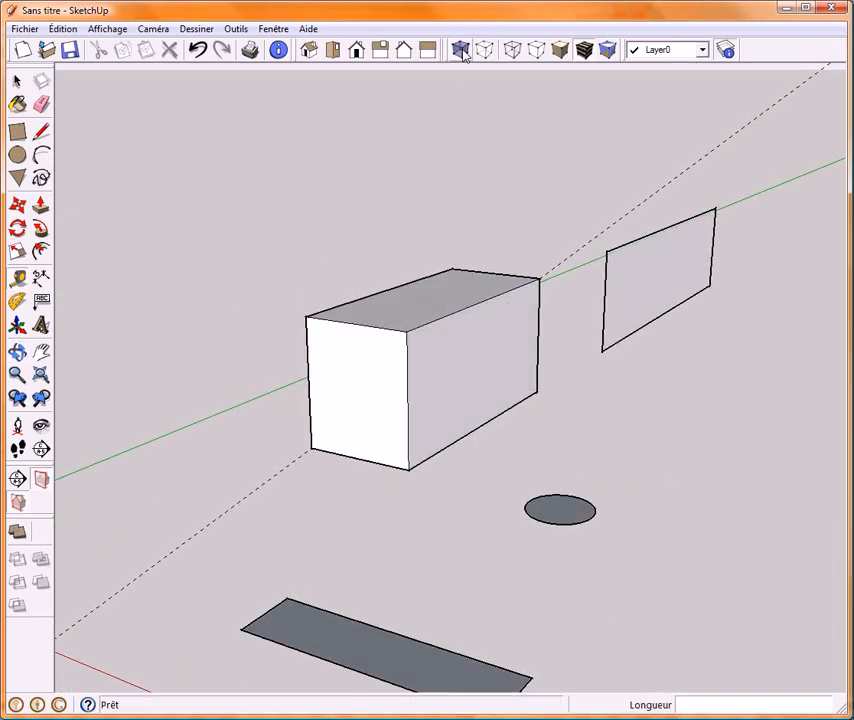
# Create guides diagonally across the box's top face and from the circle's centre to the vertical rectangle's far upper corner
pyautogui.click(455, 265)
pyautogui.click(400, 320)
pyautogui.moveTo(324, 301)
pyautogui.mouseDown(button='middle')
pyautogui.moveTo(395, 259)
pyautogui.moveTo(412, 229)
pyautogui.moveTo(324, 297)
pyautogui.moveTo(321, 279)
pyautogui.mouseUp(button='middle')
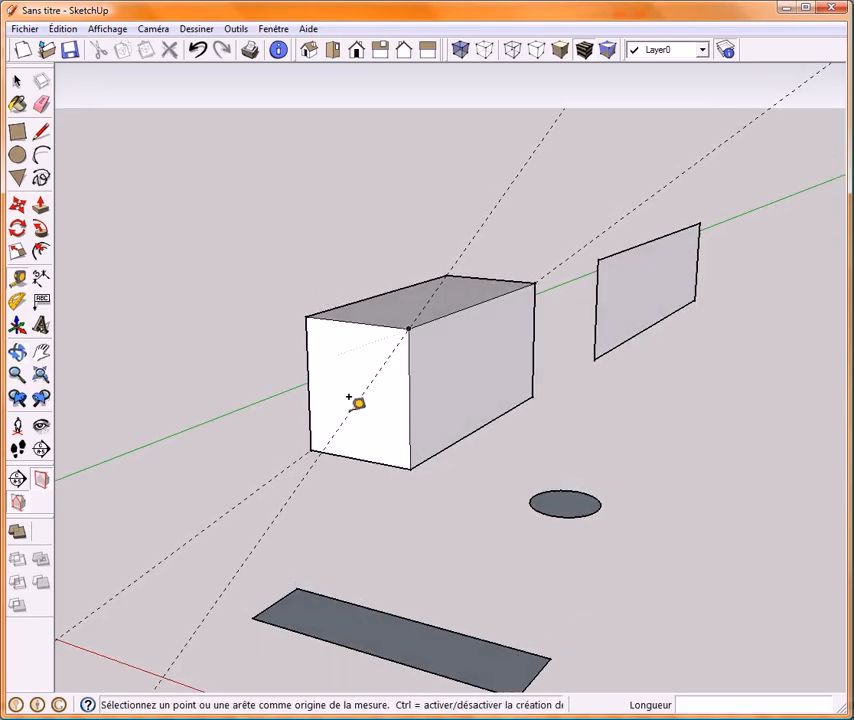
pyautogui.click(567, 495)
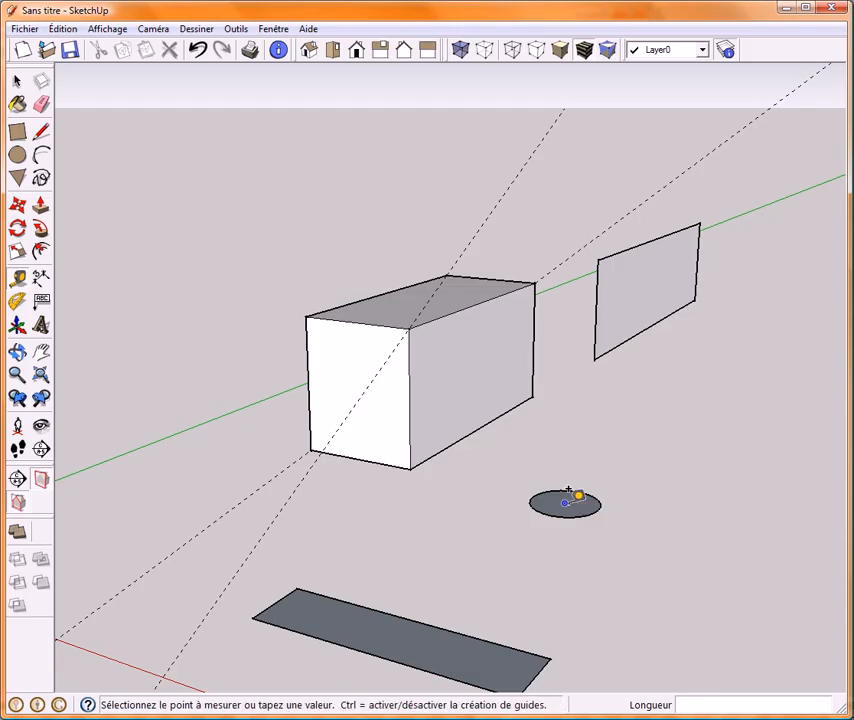
pyautogui.click(700, 222)
pyautogui.moveTo(556, 458); pyautogui.dragTo(502, 430, button='middle')
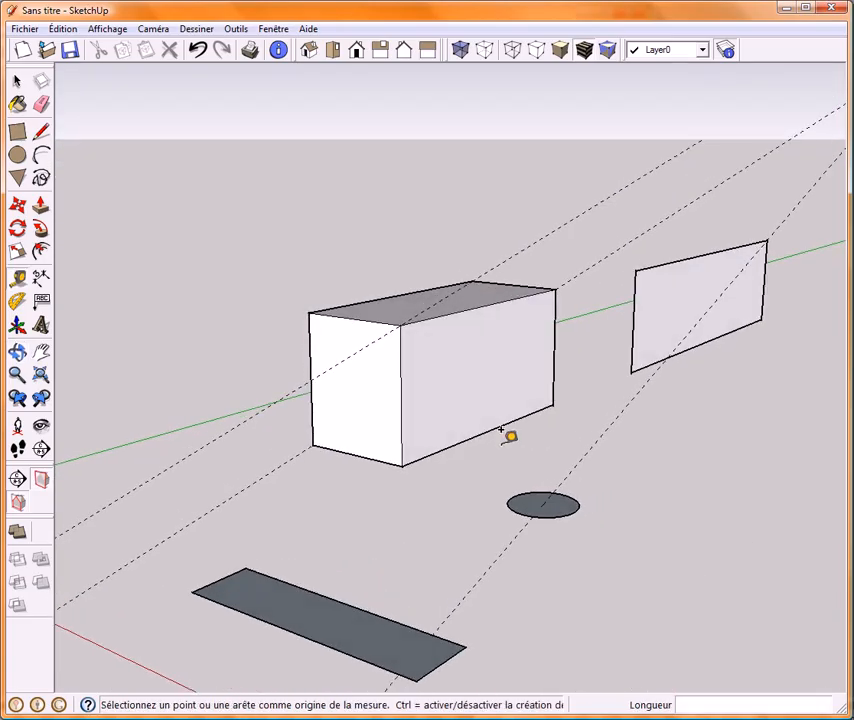
pyautogui.click(554, 345)
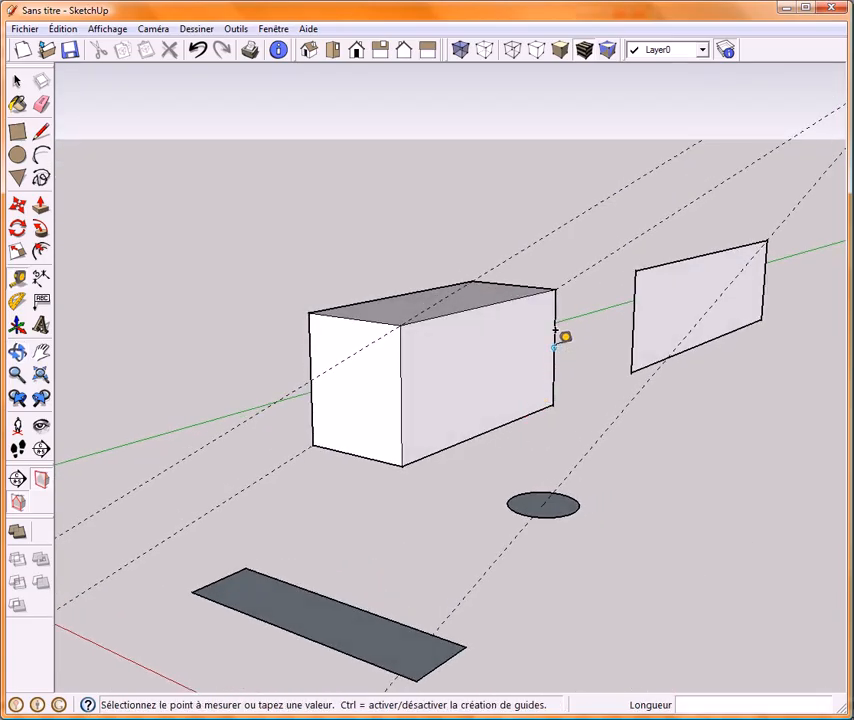
pyautogui.click(310, 300)
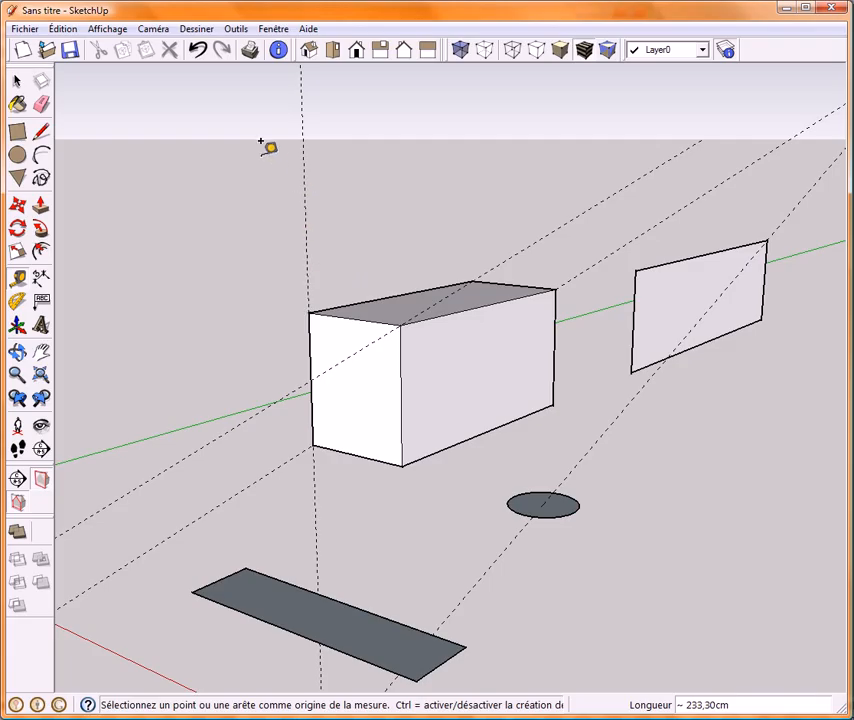
pyautogui.click(198, 50)
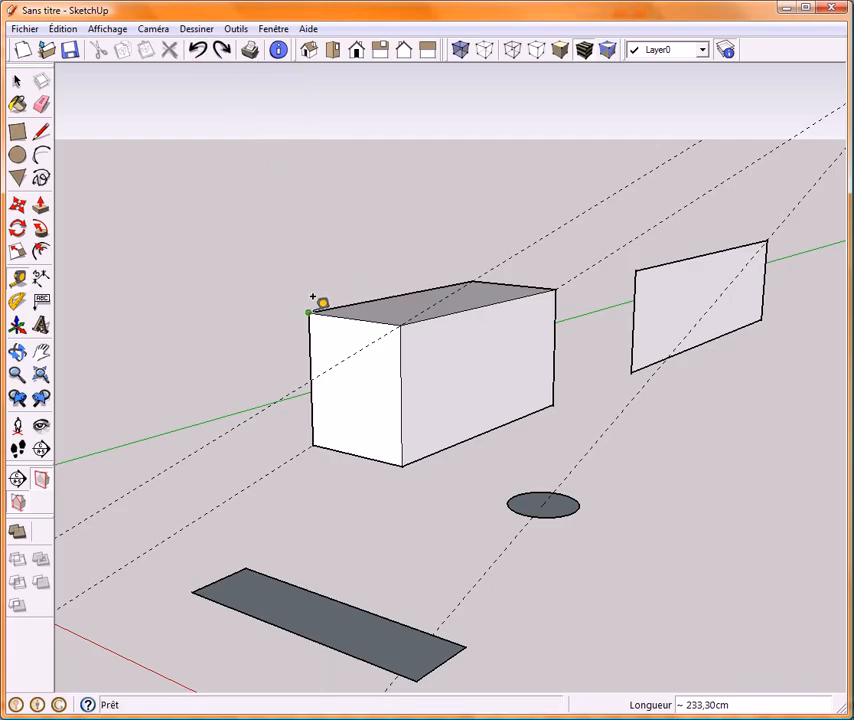
# Place a vertical guide about 233 cm from the box's far vertical edge through the opposite upper corner, and another guide from that corner to the edge's midpoint
pyautogui.click(553, 345)
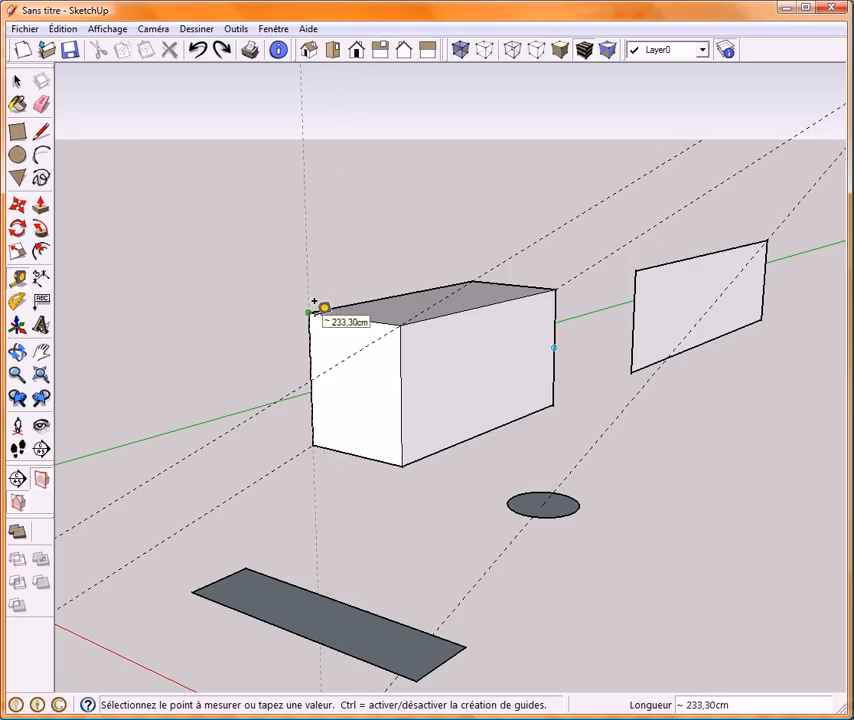
pyautogui.click(313, 302)
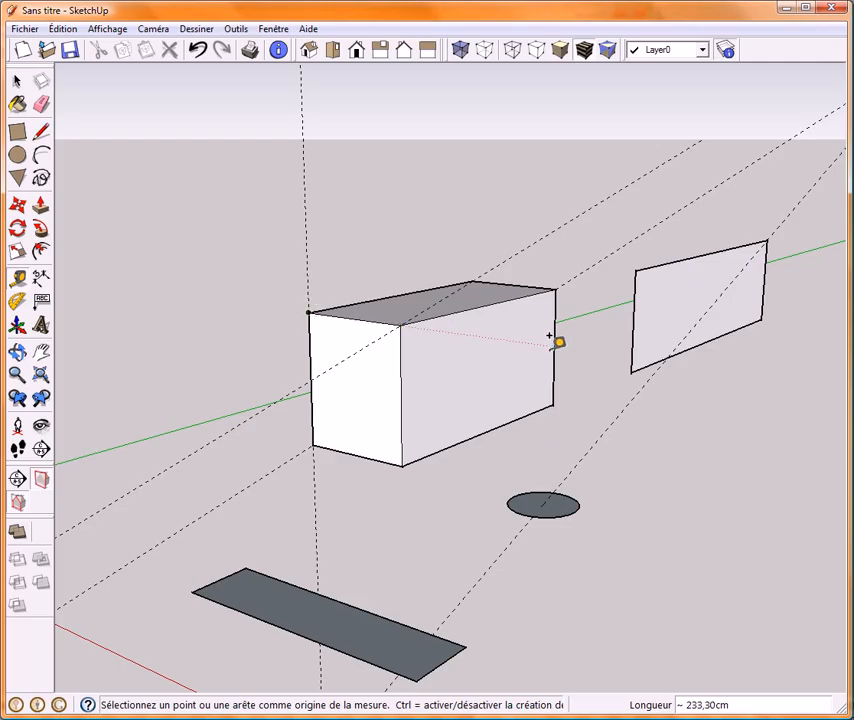
pyautogui.click(310, 297)
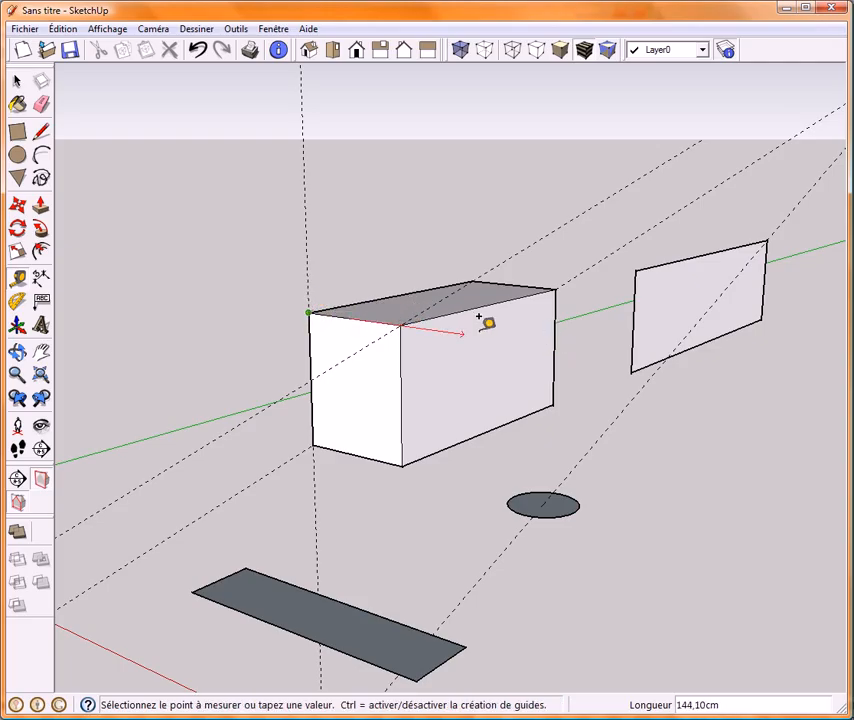
pyautogui.click(556, 344)
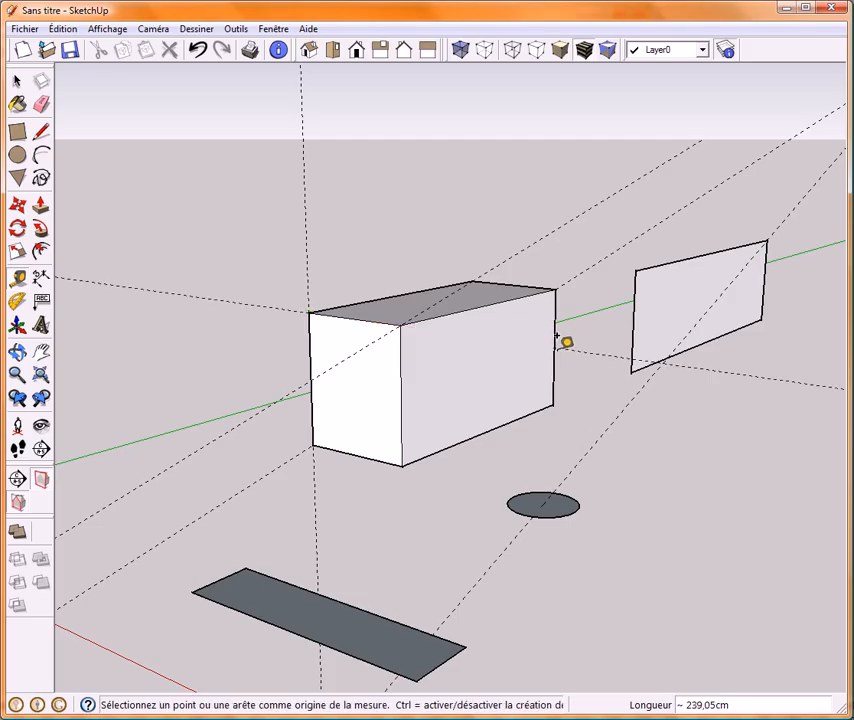
# Inspect how the guides cross the box in X-ray display from other angles, and switch back to opaque faces
pyautogui.moveTo(316, 198); pyautogui.dragTo(572, 269, button='middle')
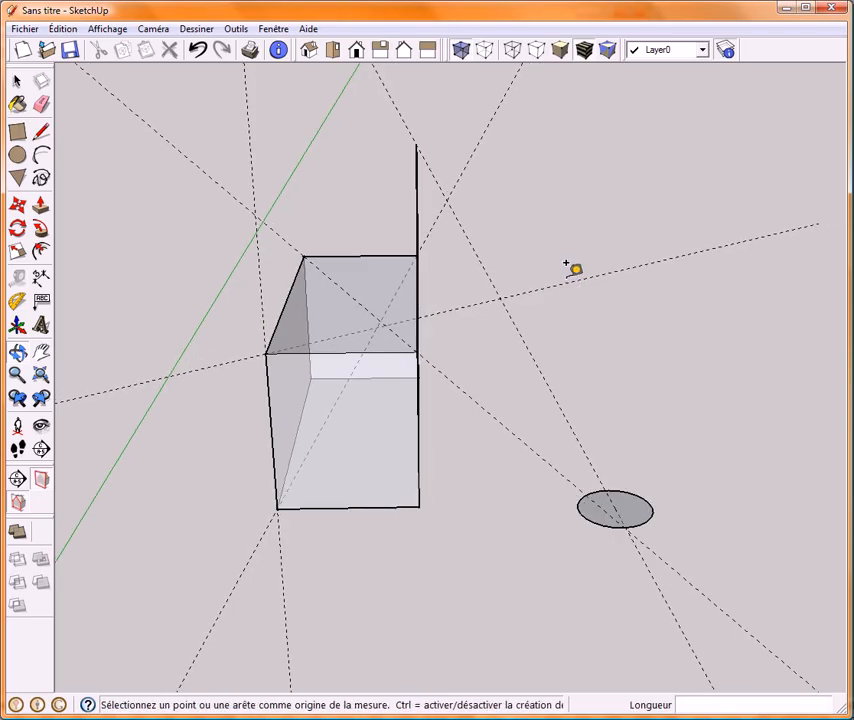
pyautogui.moveTo(410, 316); pyautogui.dragTo(332, 269, button='middle')
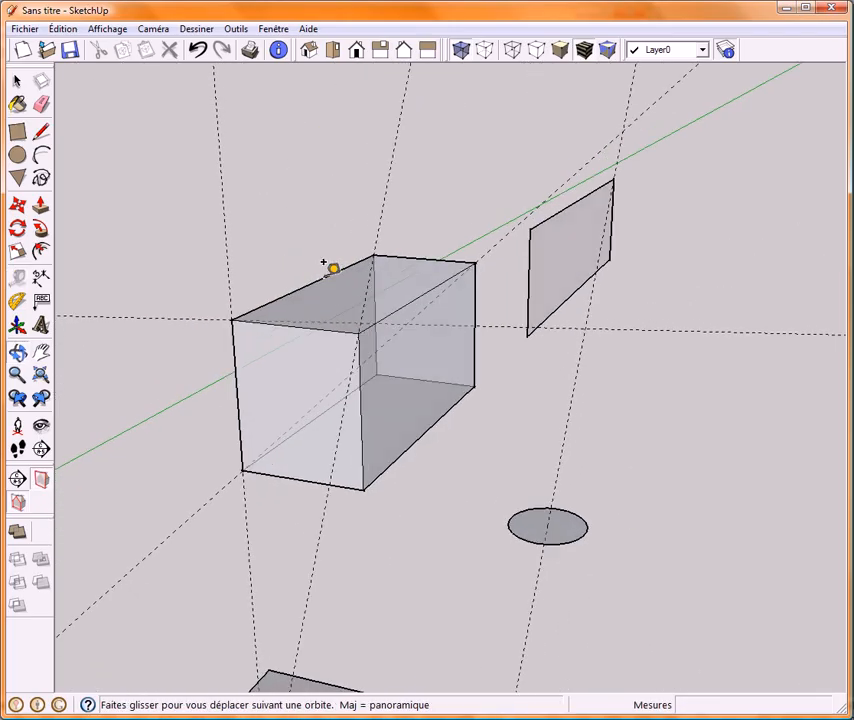
pyautogui.click(460, 49)
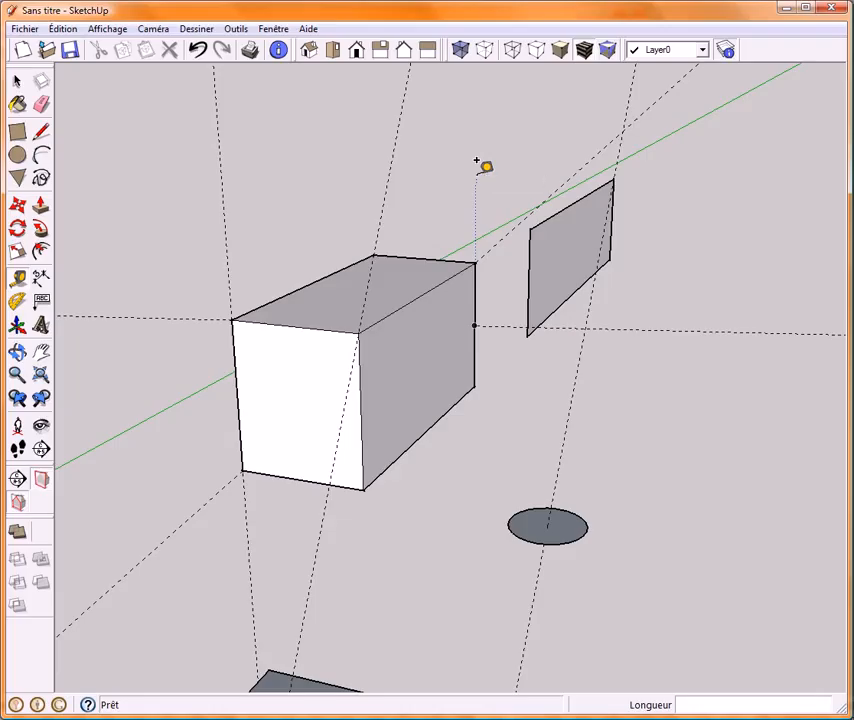